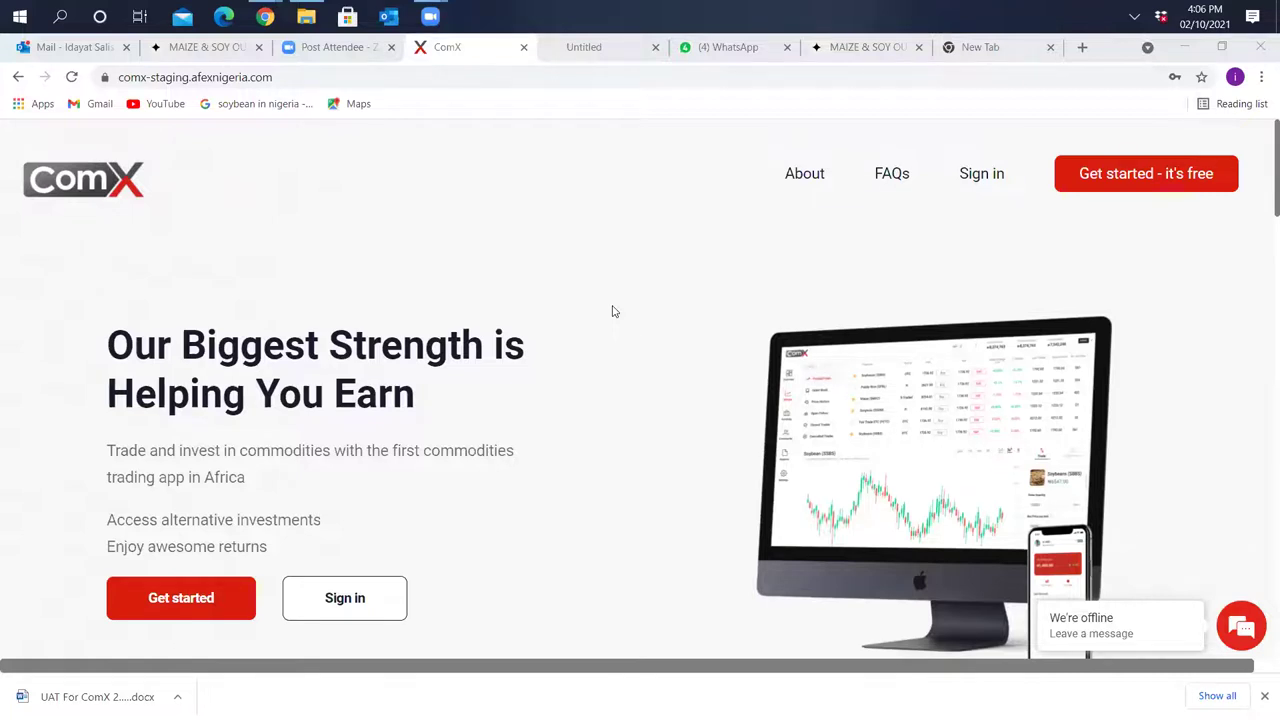
Start an Individual registration and enter the user's first and last name
click(225, 602)
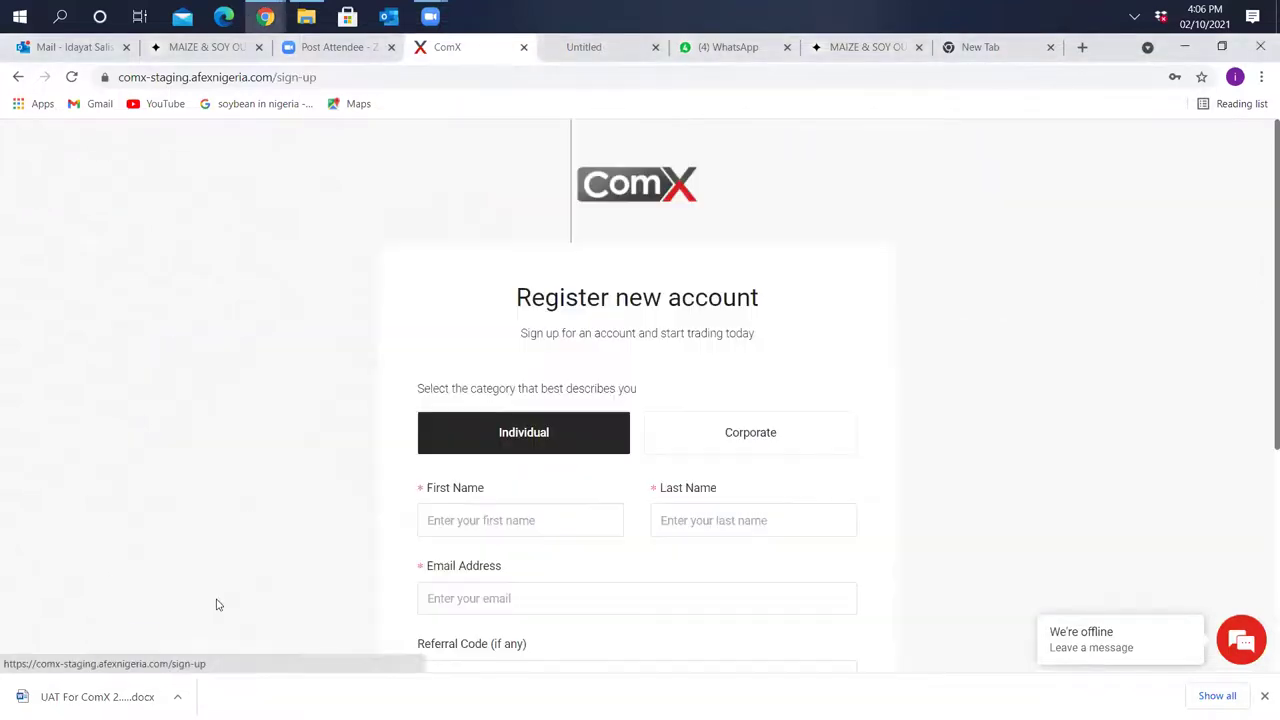
click(490, 516)
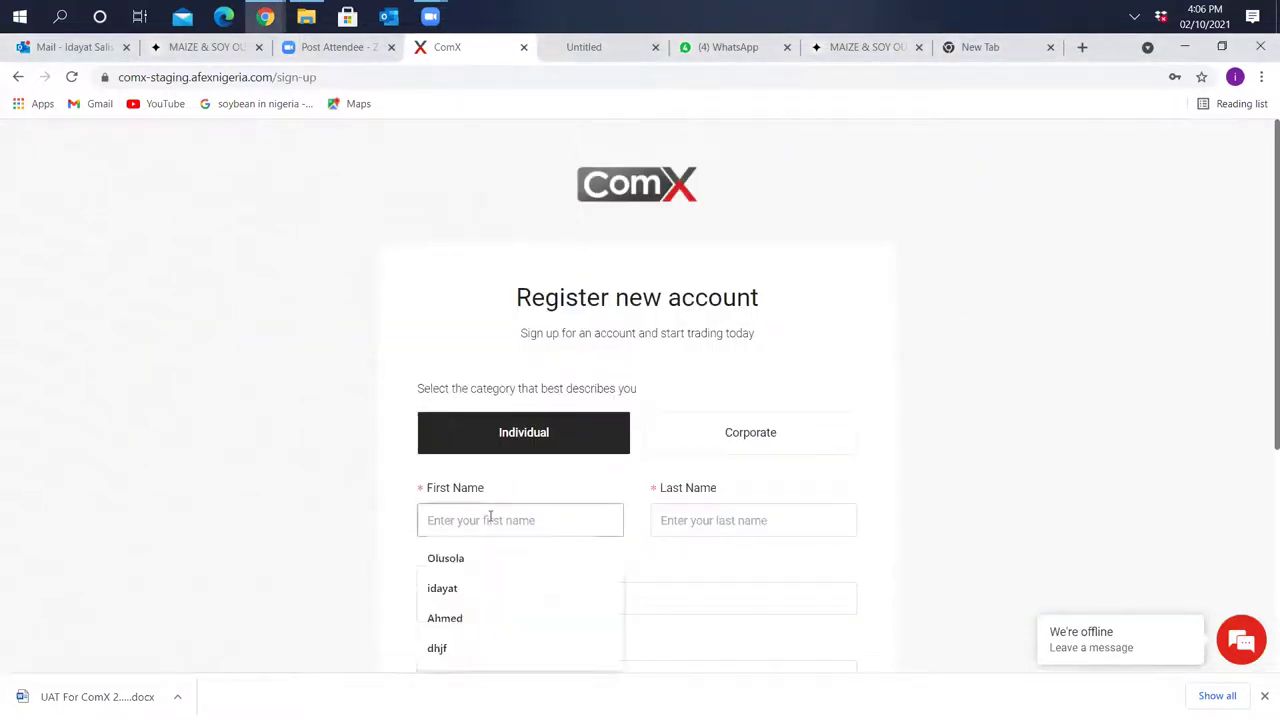
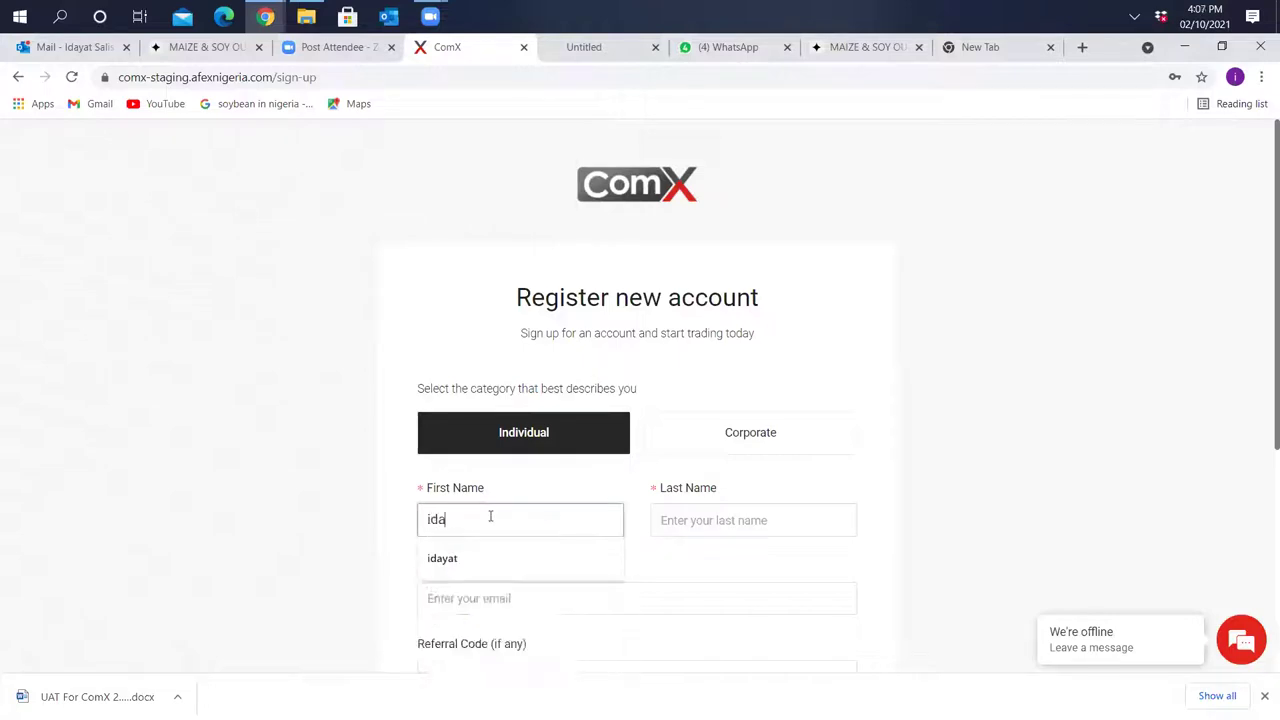
click(703, 517)
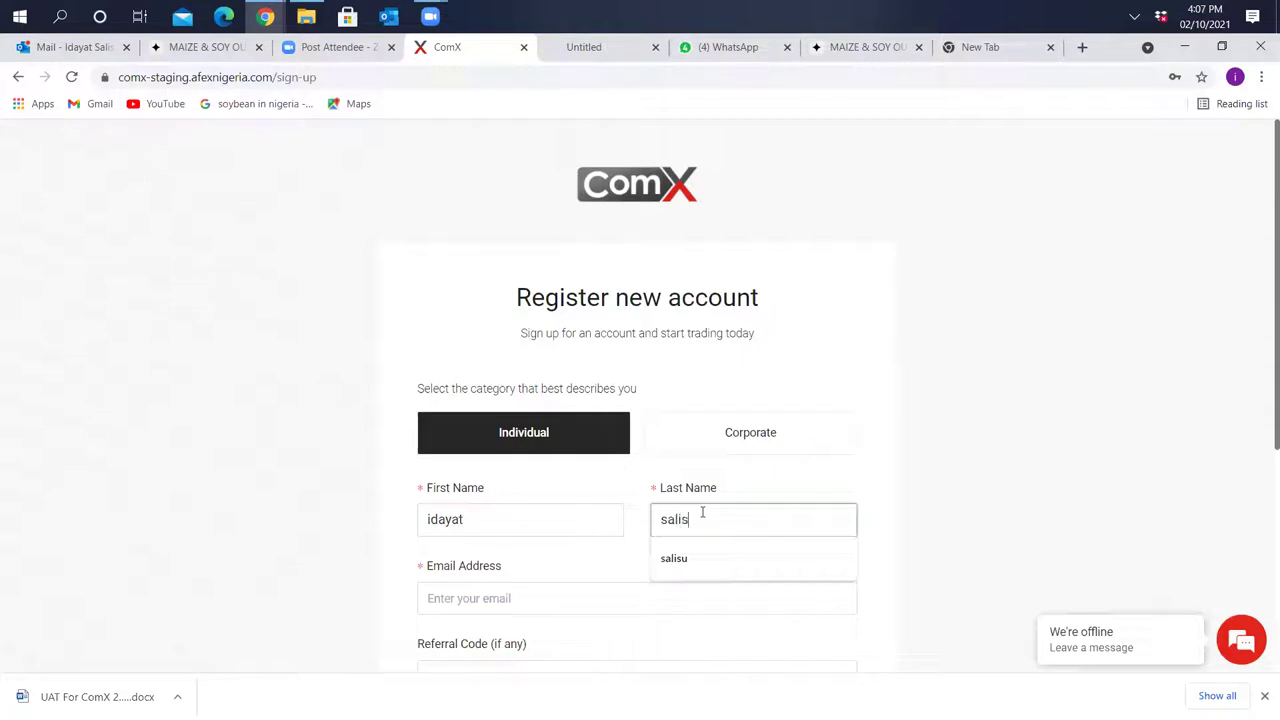
Fill in the e-mail address from the saved suggestion and advance to the next step
click(693, 595)
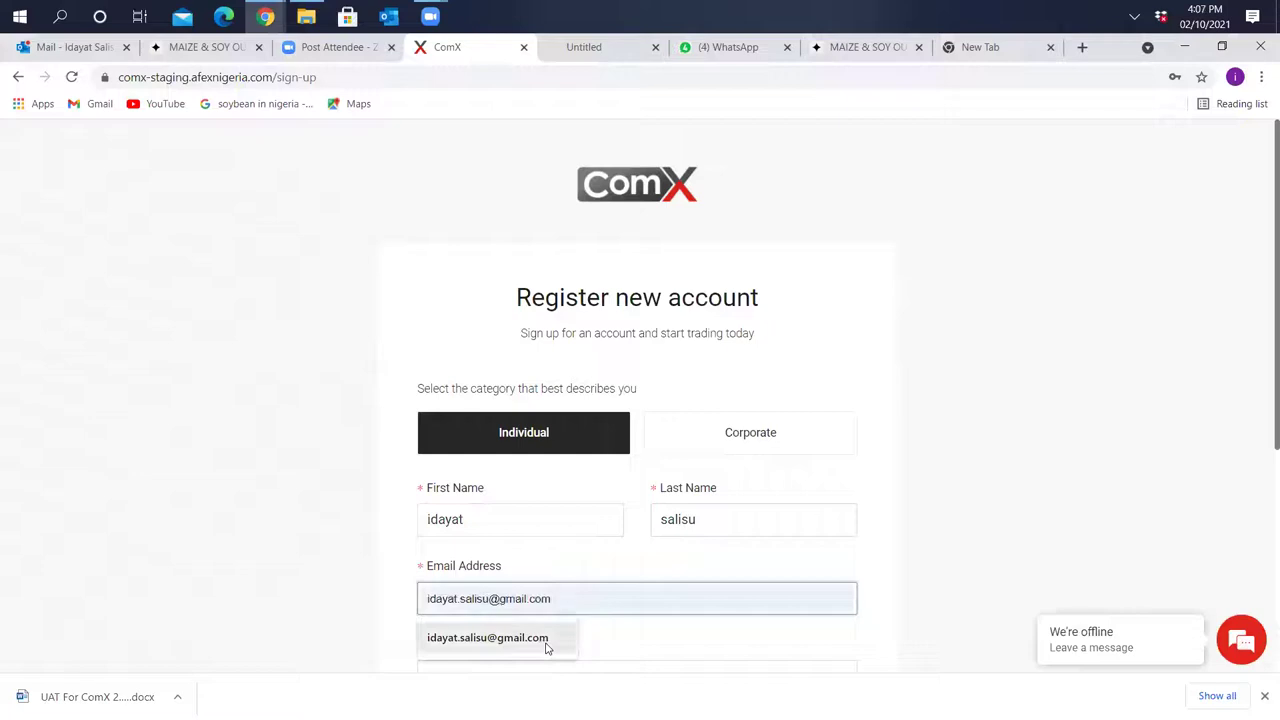
click(495, 638)
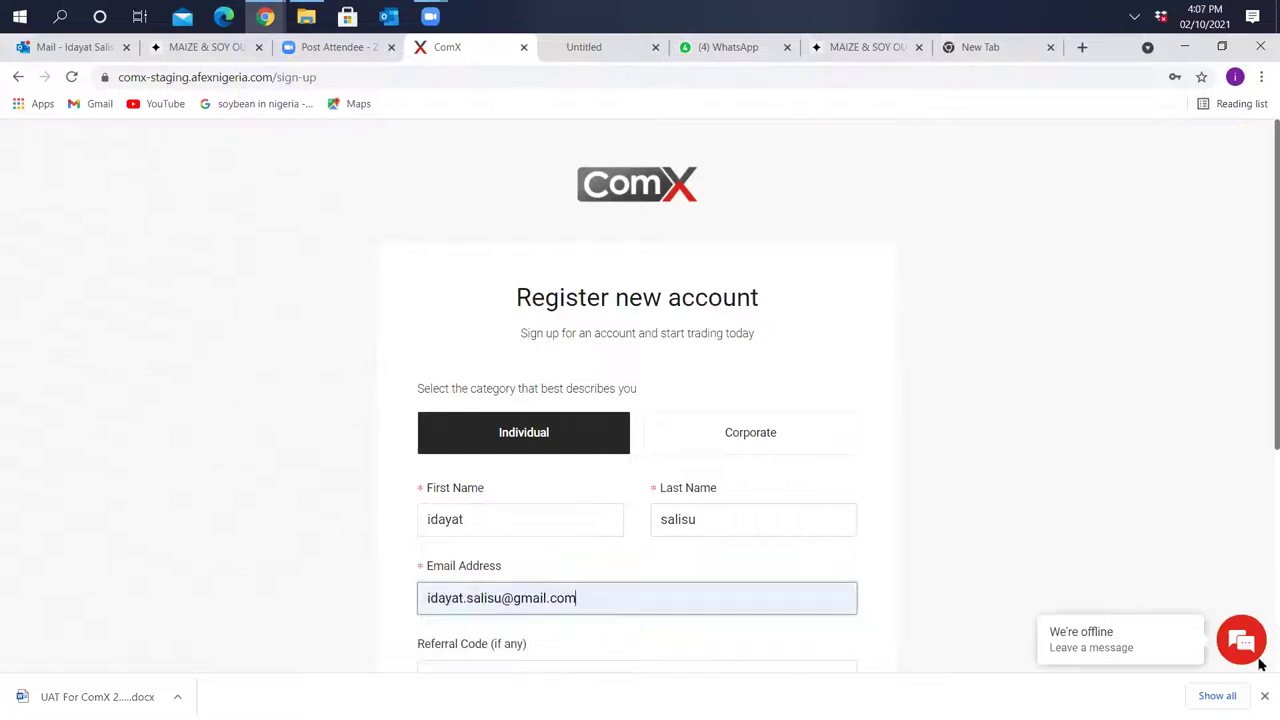
scroll(1262, 668, down, 2)
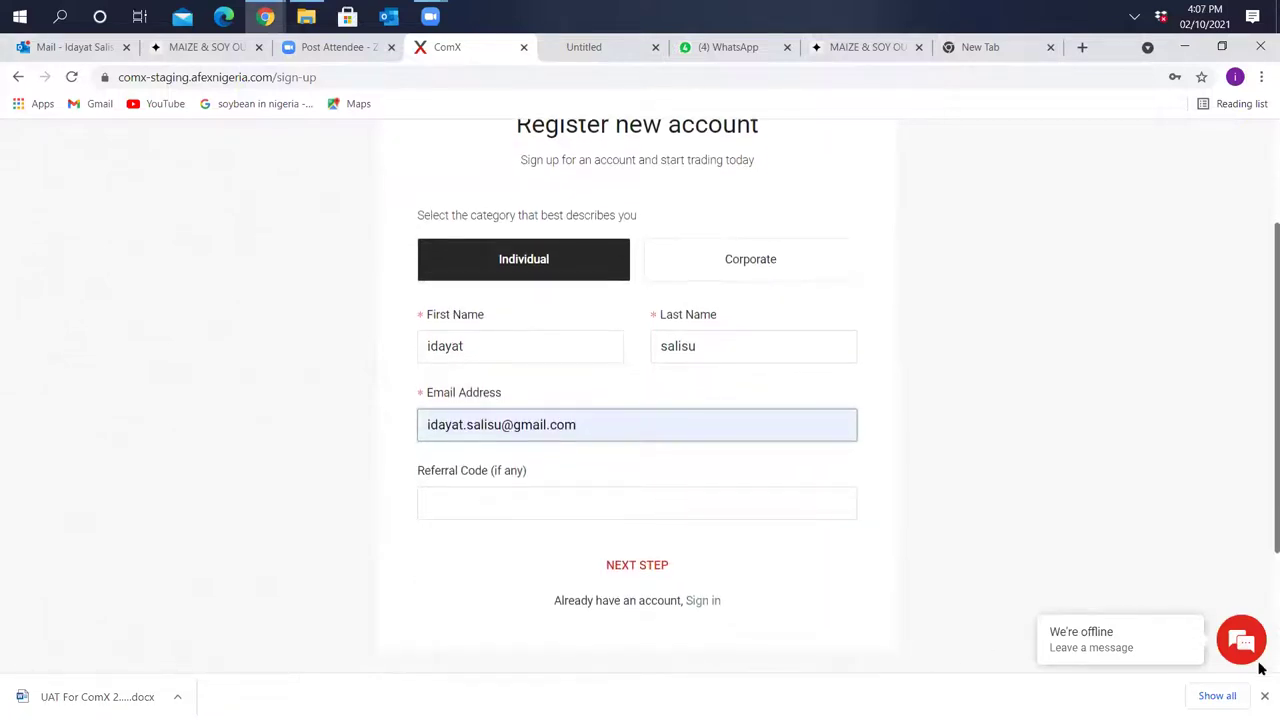
click(662, 576)
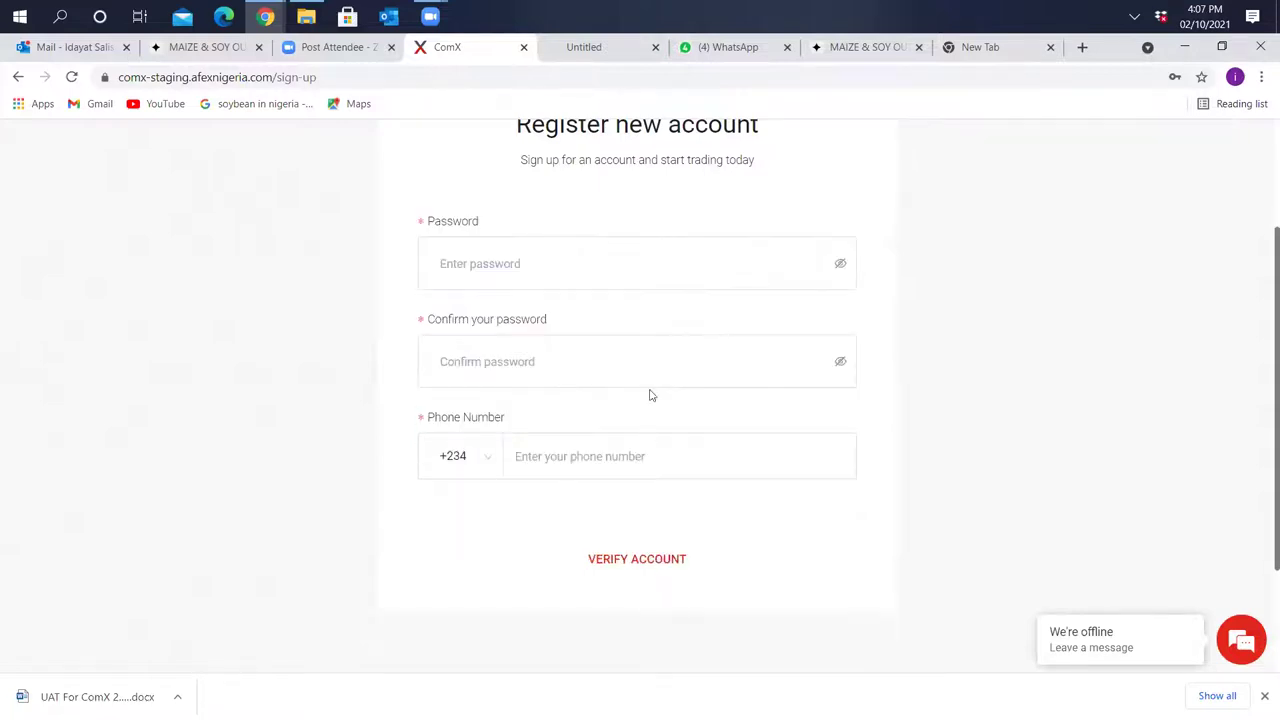
Enter the account password in both Password and Confirm your password fields
click(613, 277)
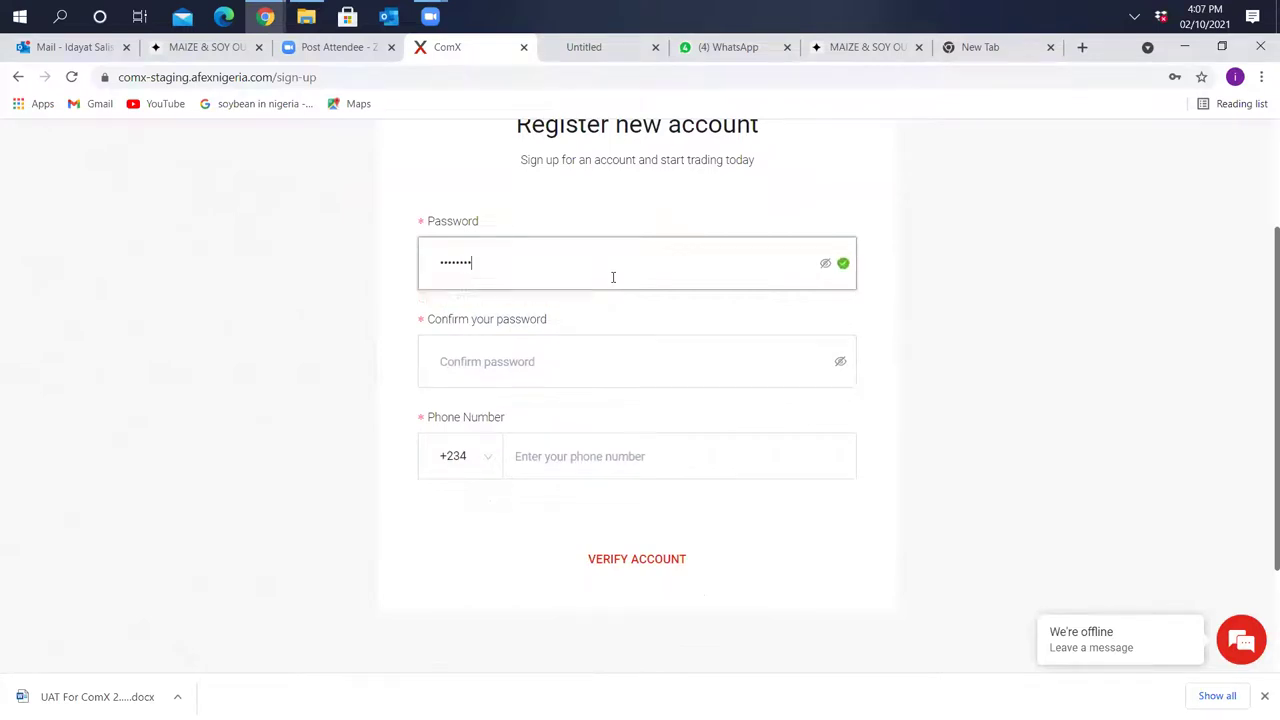
click(737, 360)
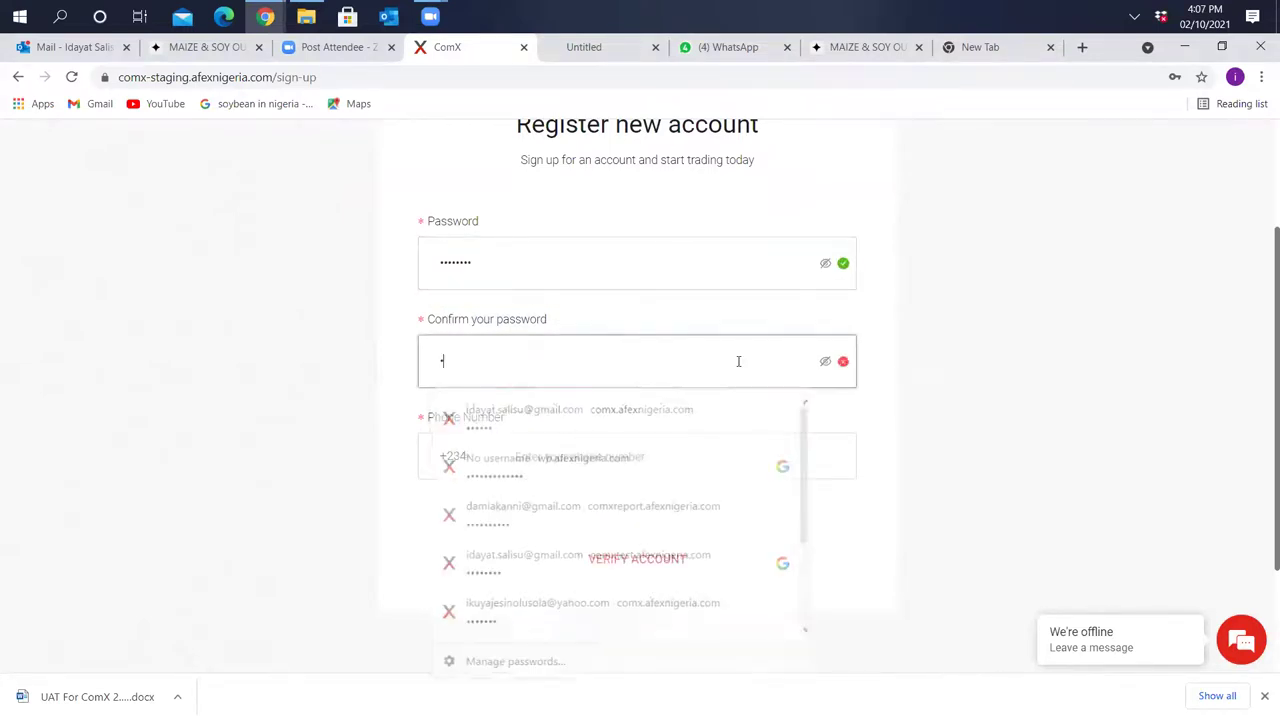
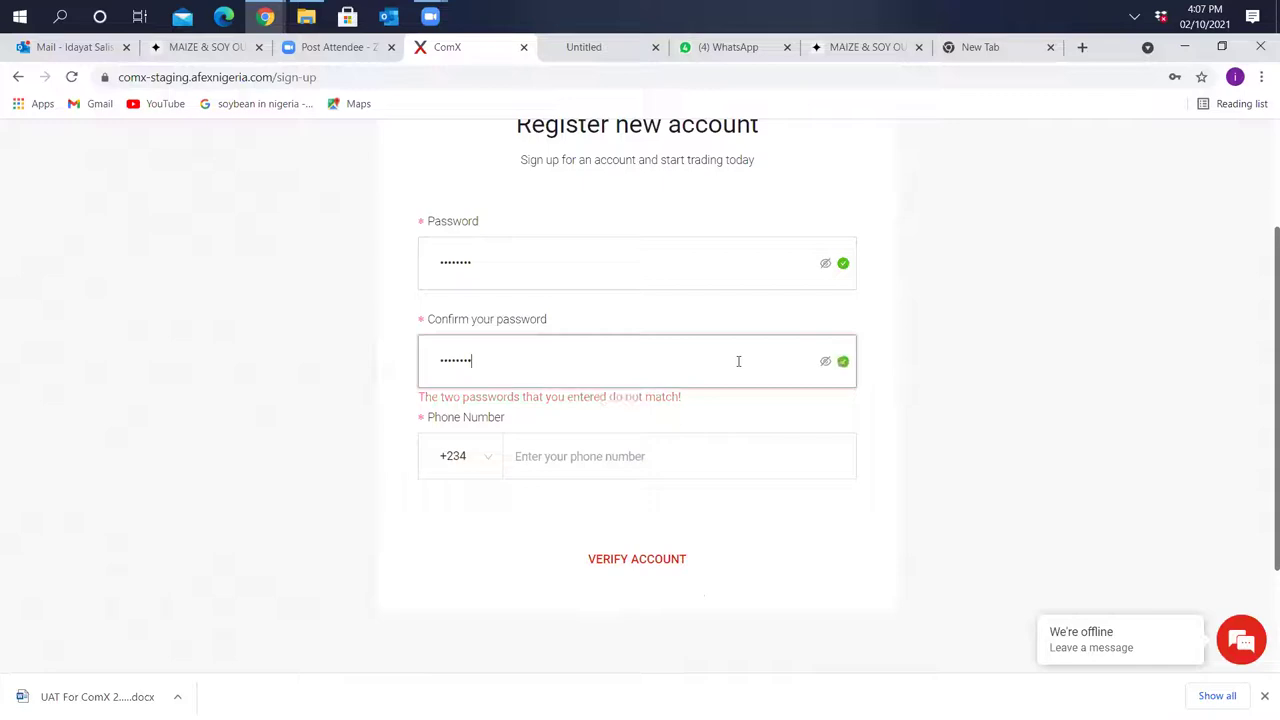
Enter the user's Nigerian phone number, submit the account and proceed to OTP verification
click(716, 458)
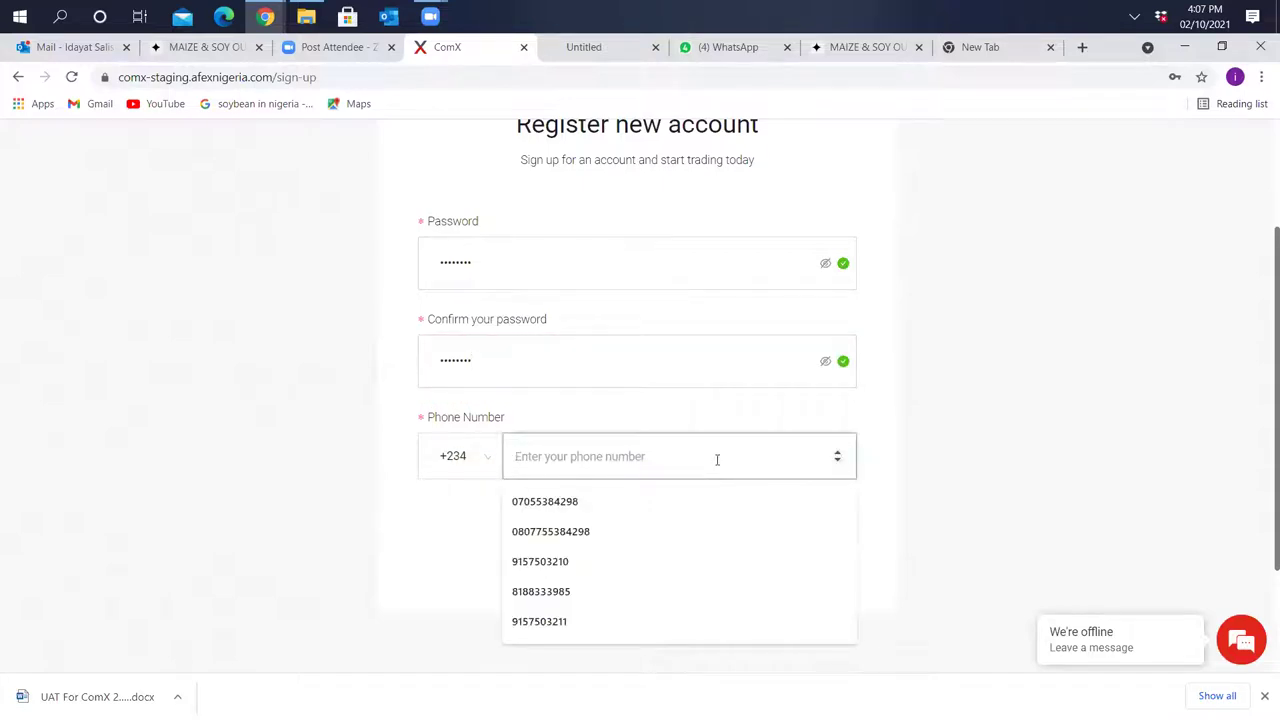
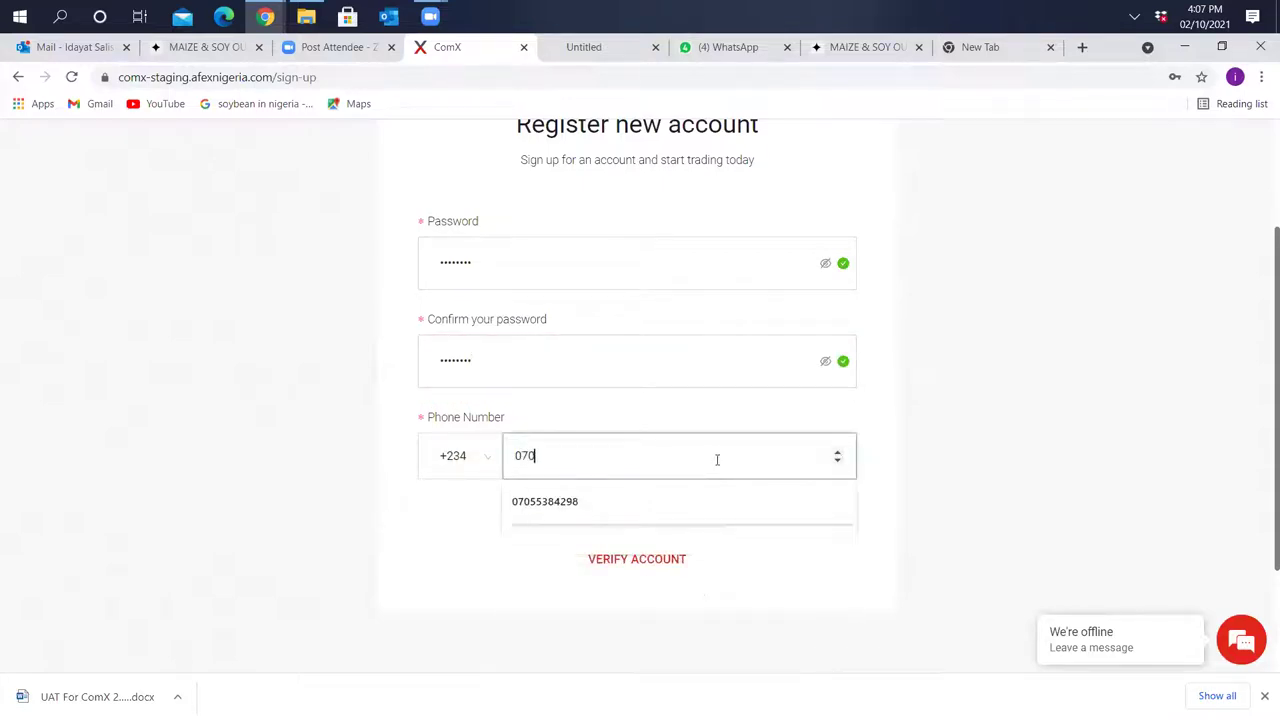
click(668, 565)
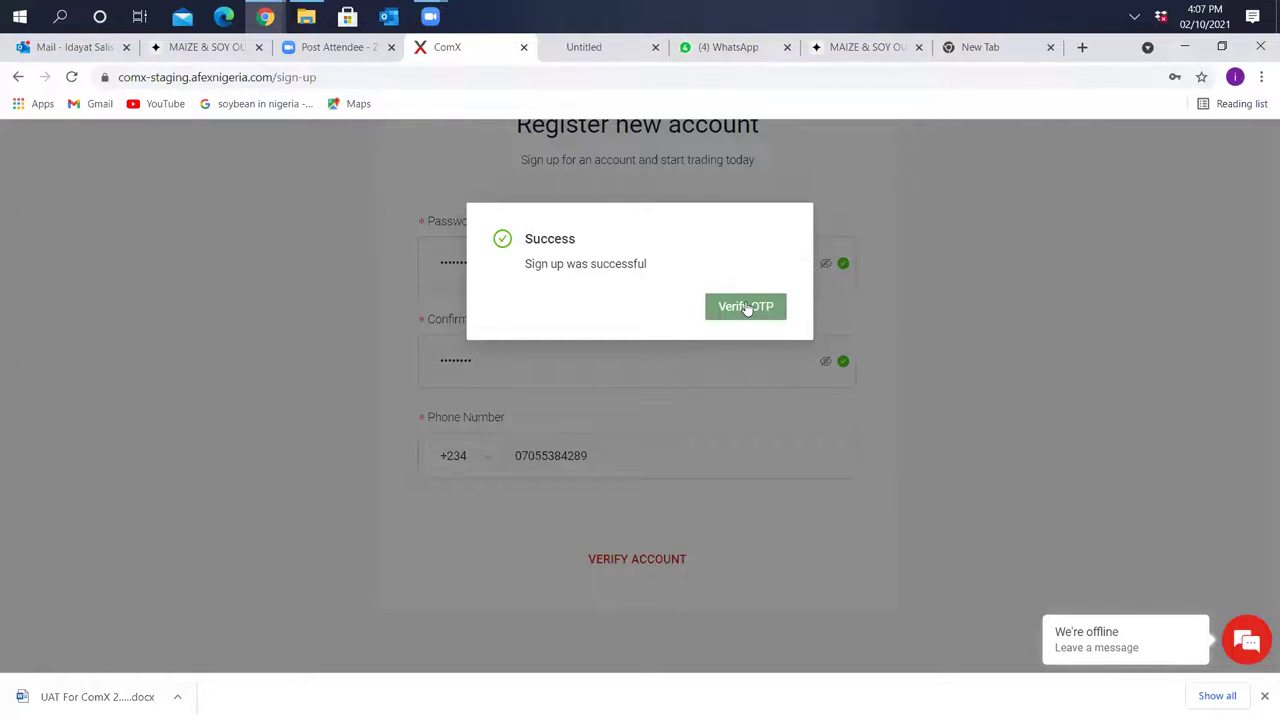
click(745, 307)
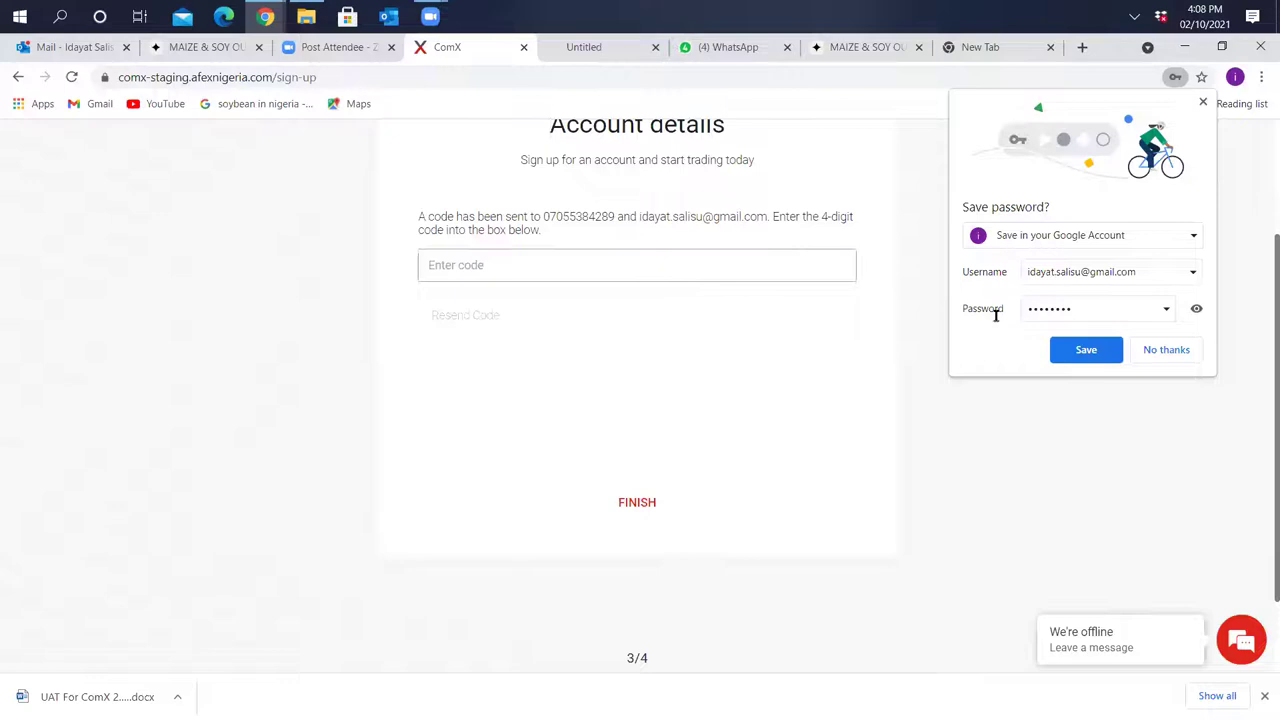
Decline Chrome's password saving, enter the 4-digit code, finish, and go to sign-in
click(1146, 352)
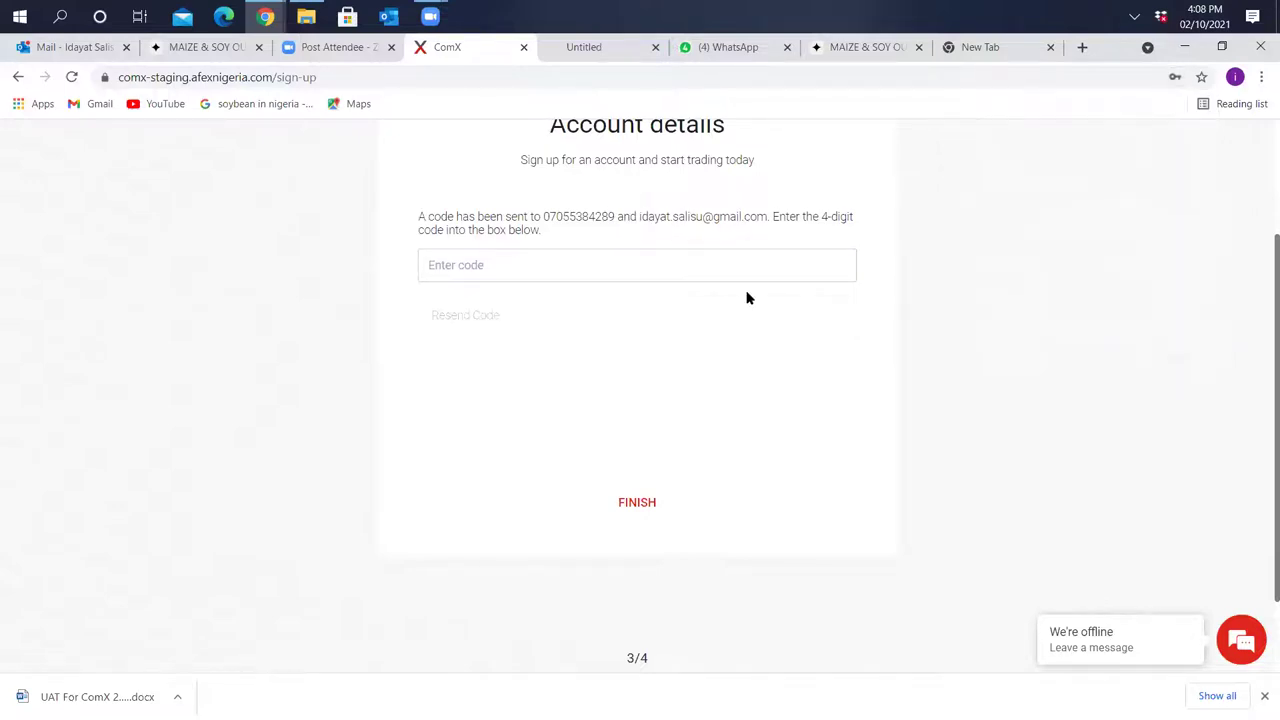
click(702, 265)
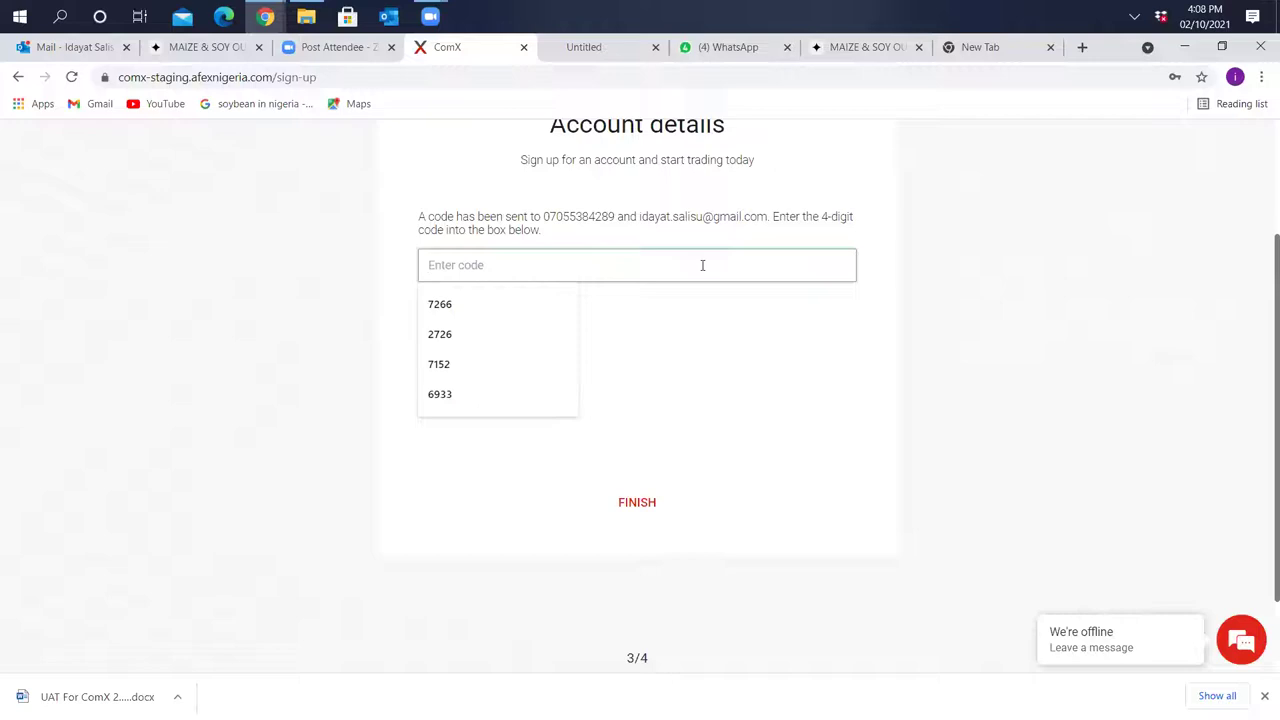
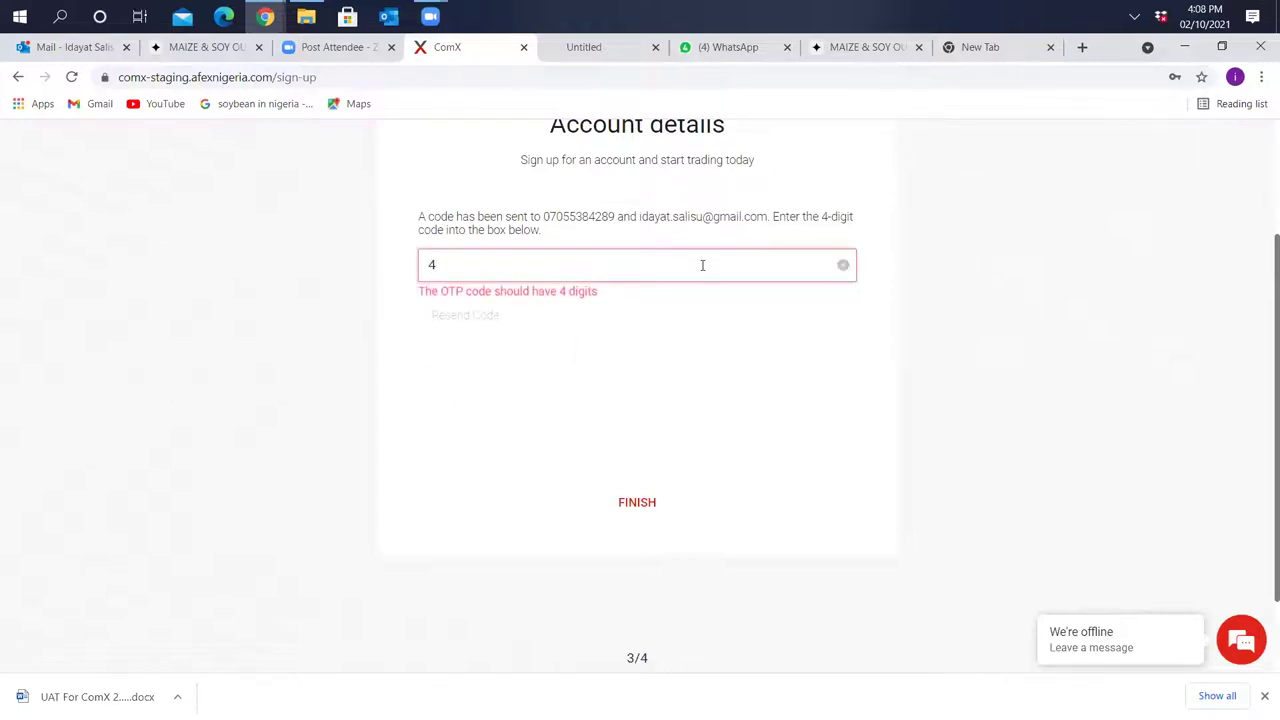
click(645, 505)
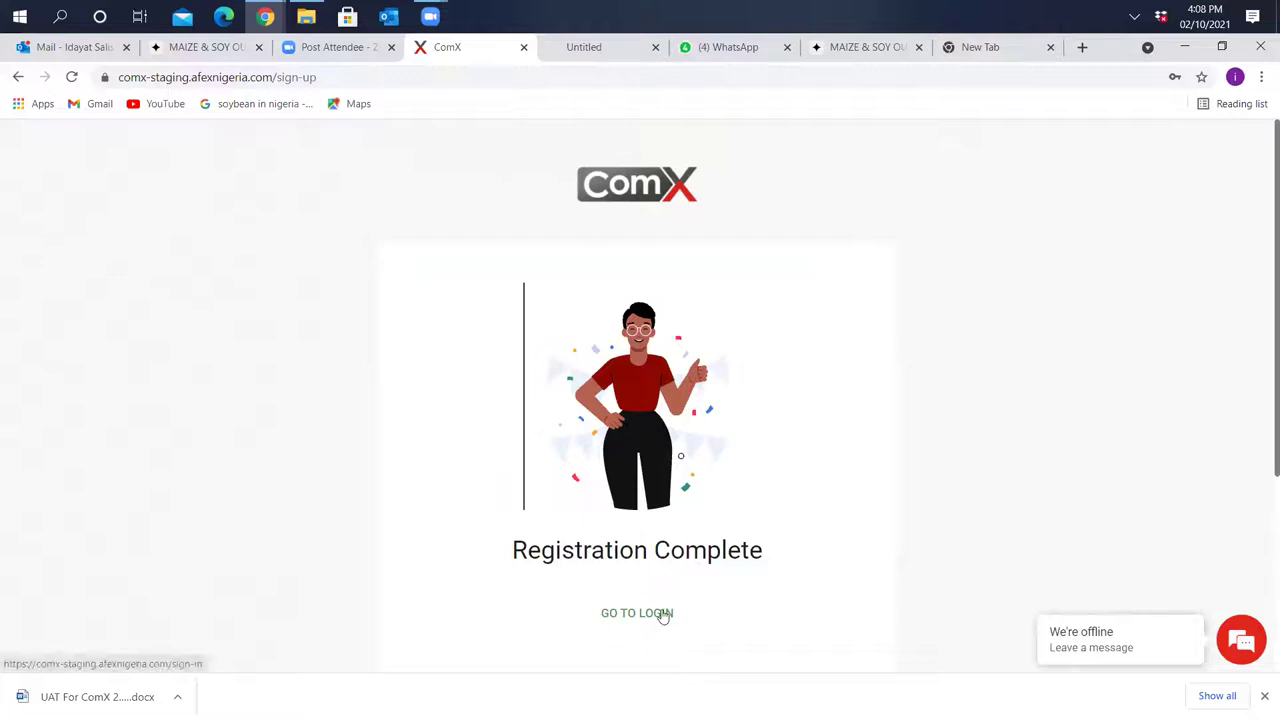
click(663, 616)
Sign in to ComX with the new account's e-mail address and password
click(577, 392)
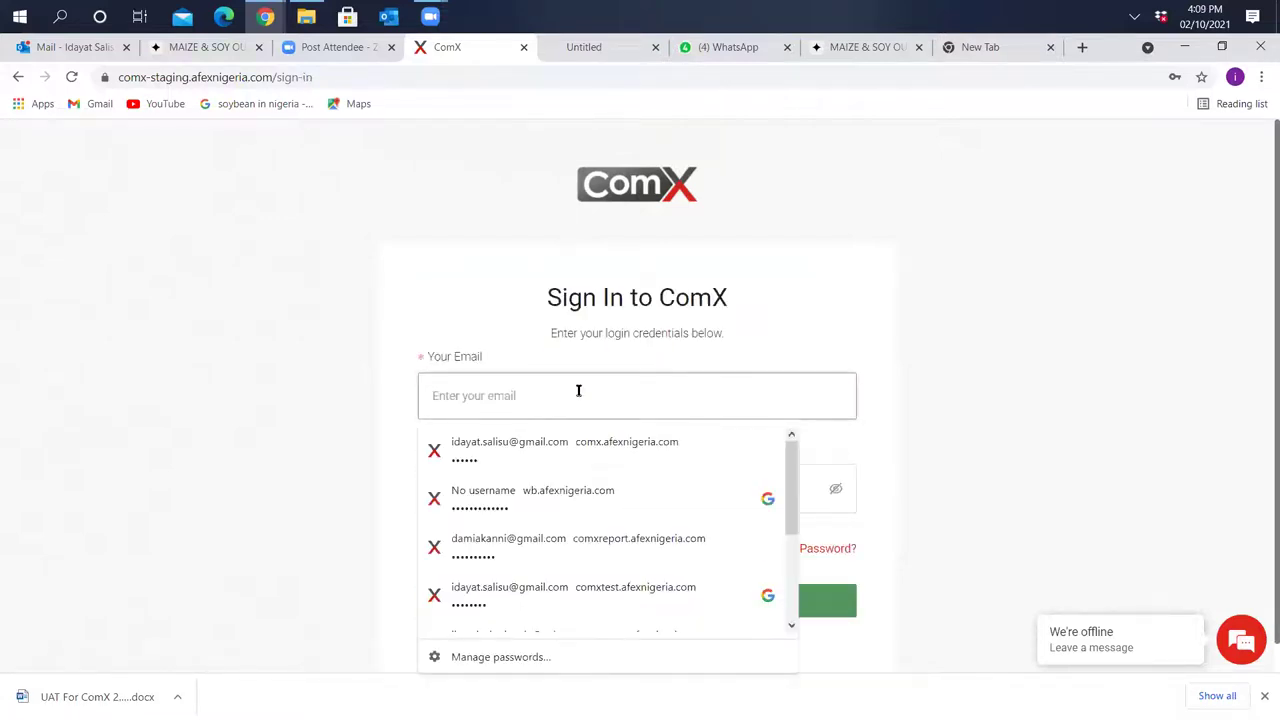
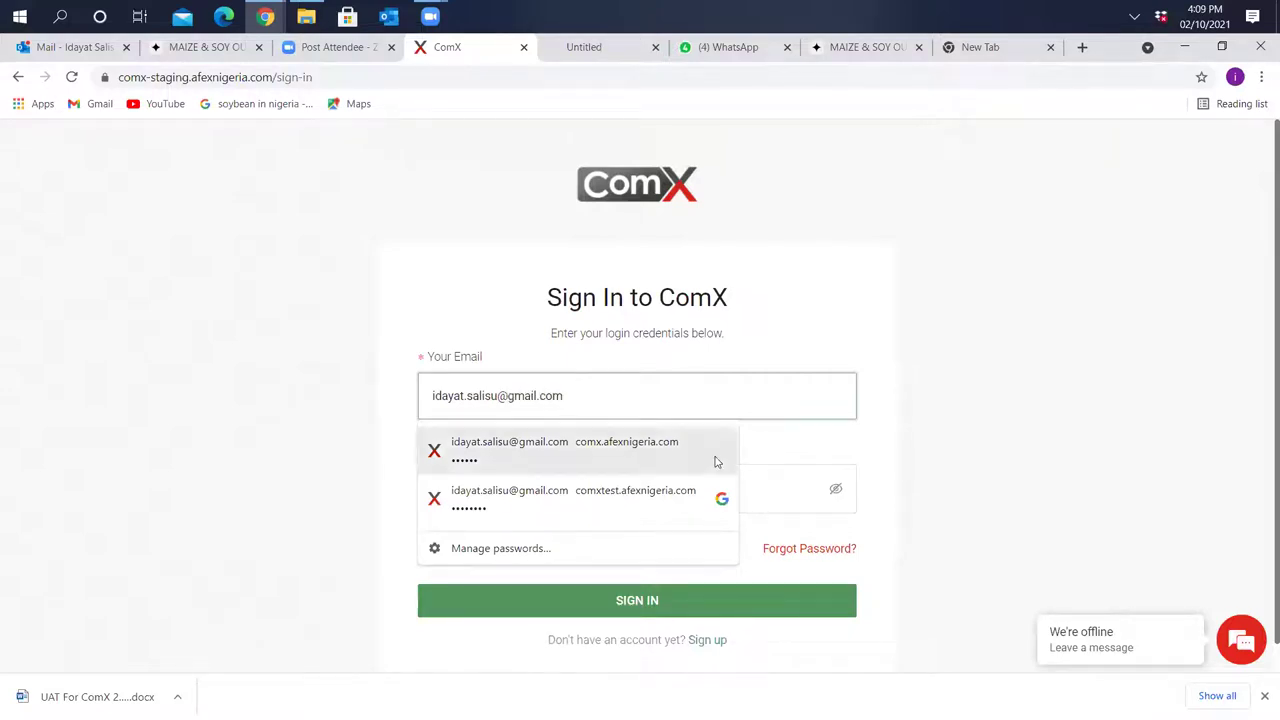
click(771, 488)
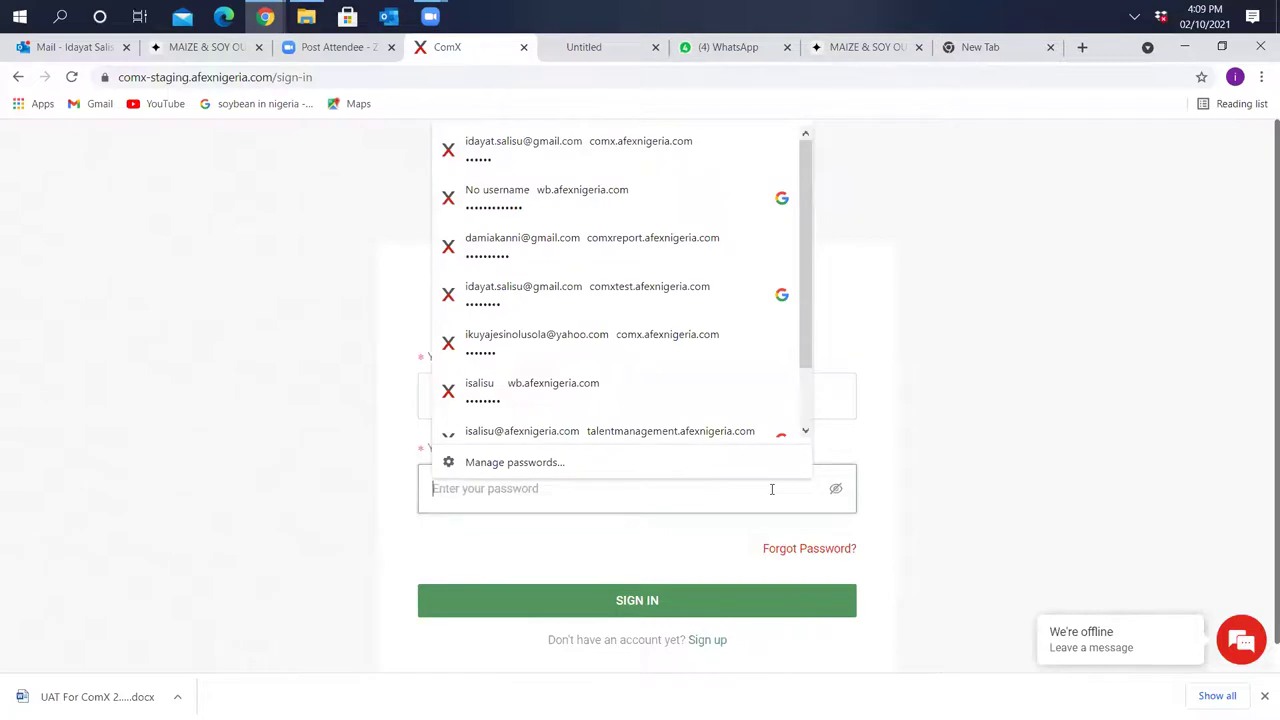
text(••••••••)
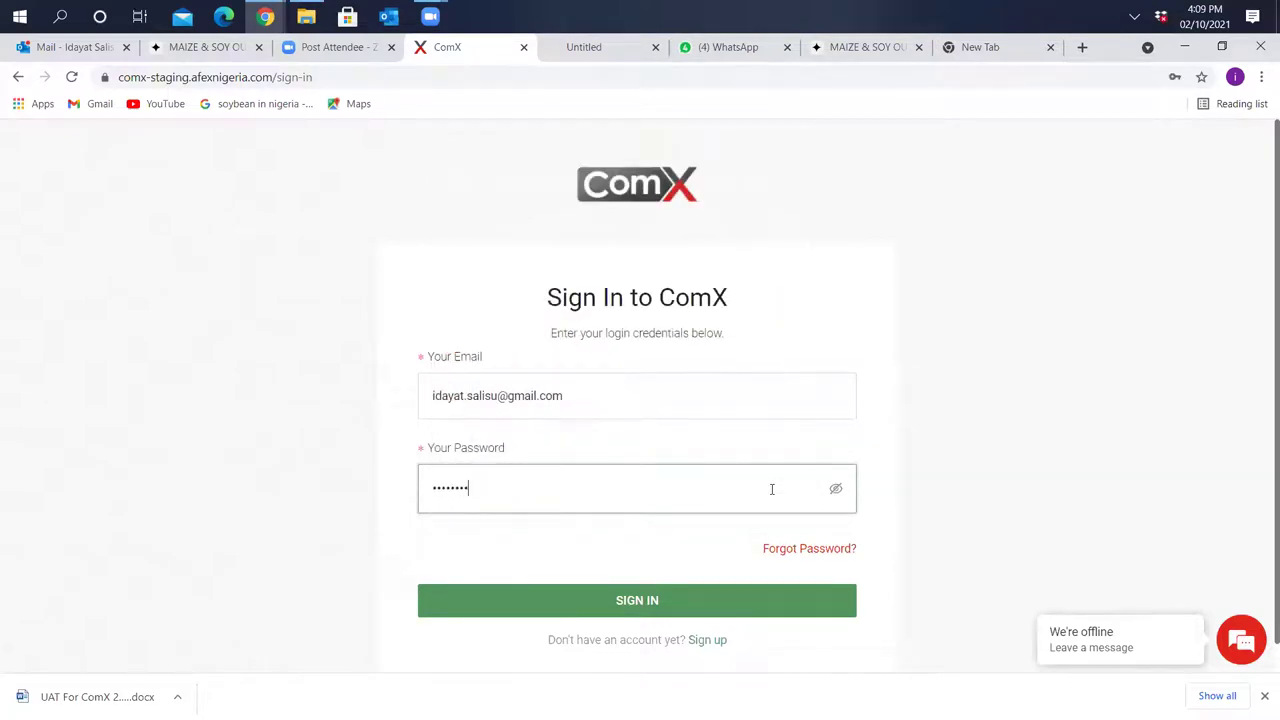
click(741, 612)
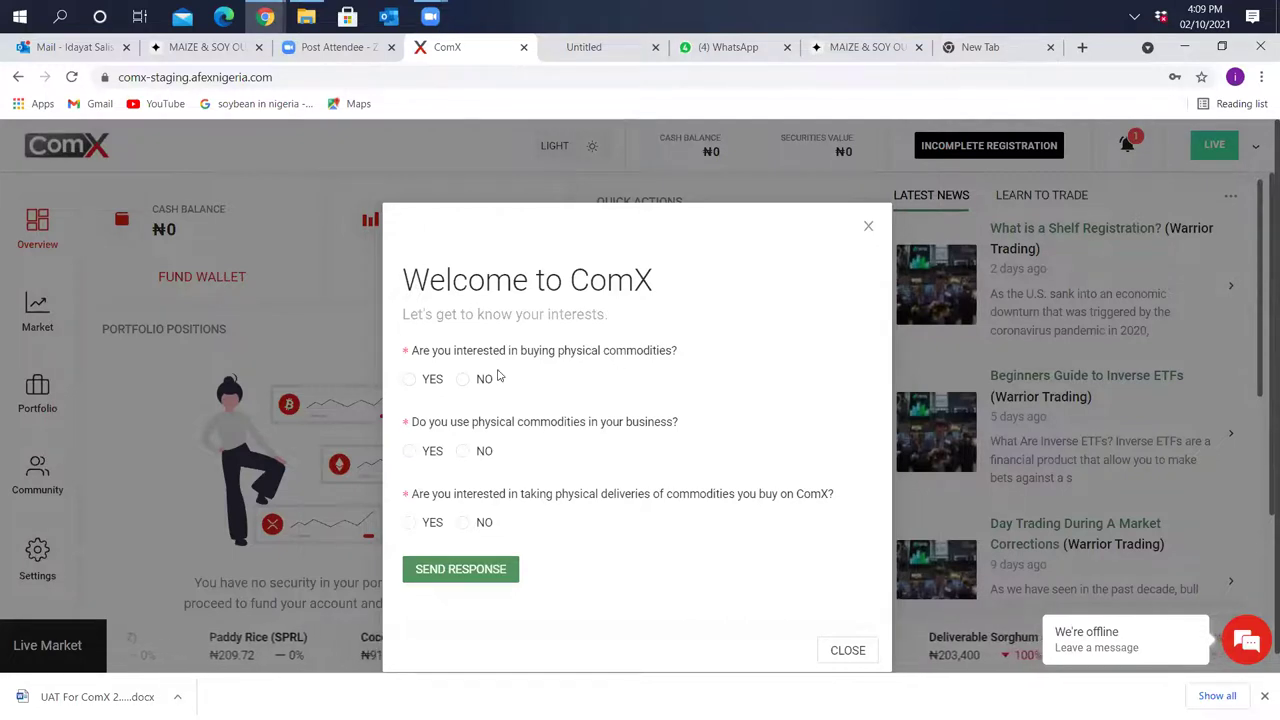
Answer YES to all three interest questions, send the responses and close the How To Make Money popup
click(408, 381)
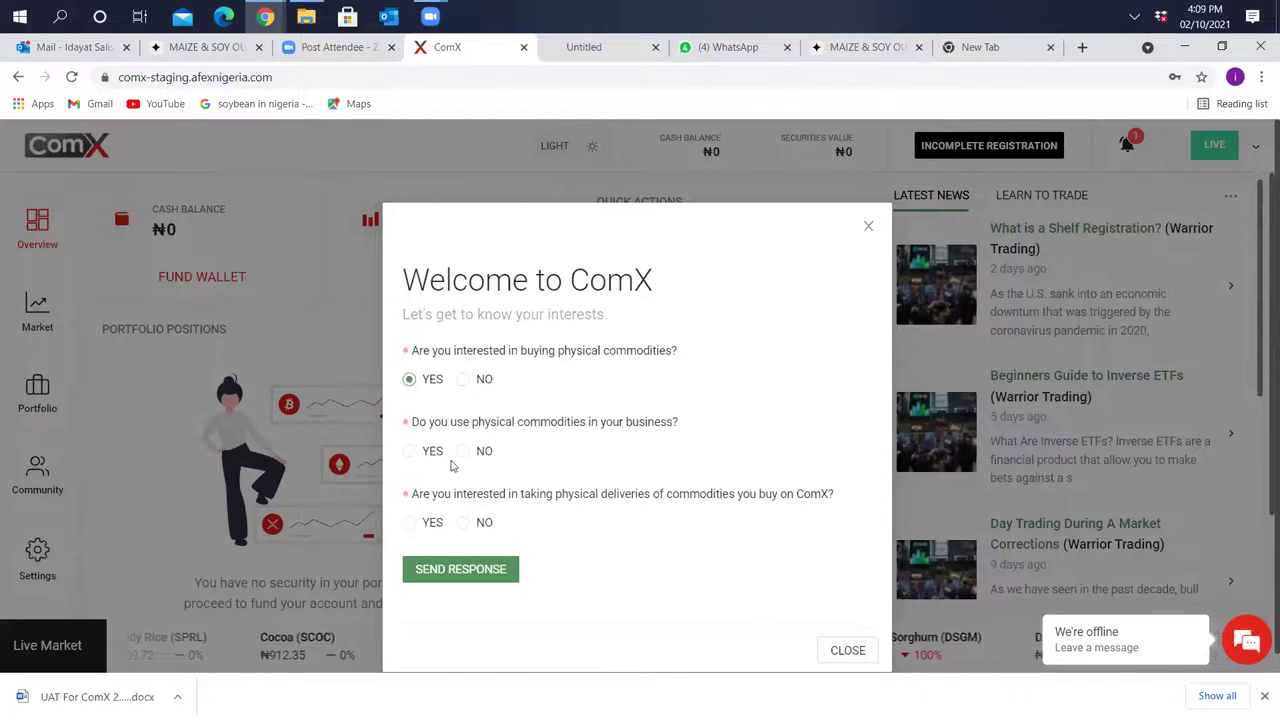
click(410, 452)
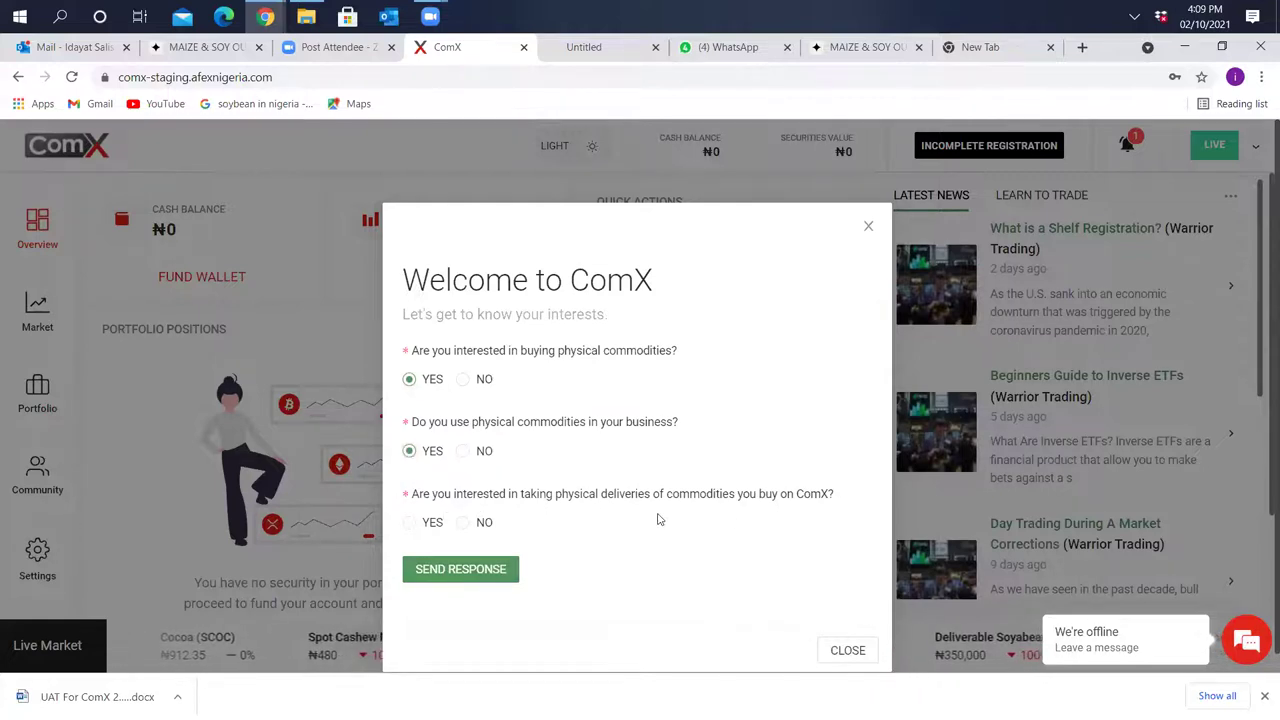
click(410, 523)
click(457, 575)
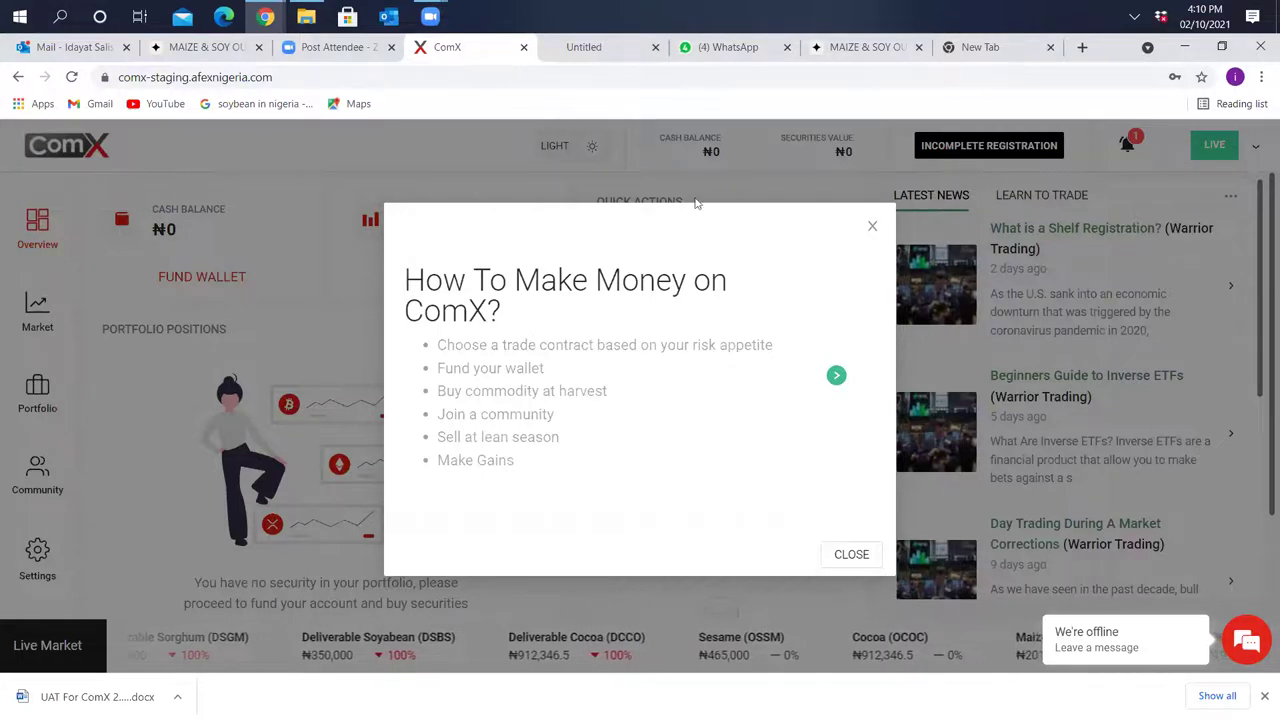
click(874, 228)
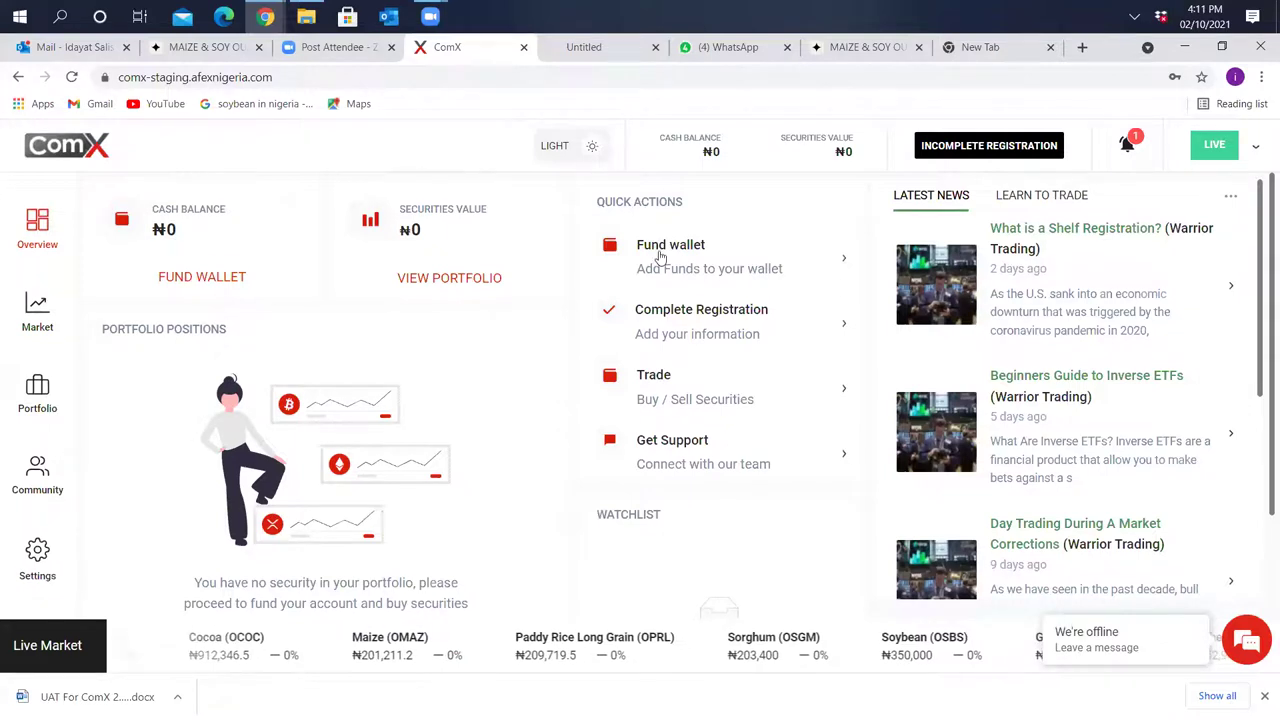
click(178, 280)
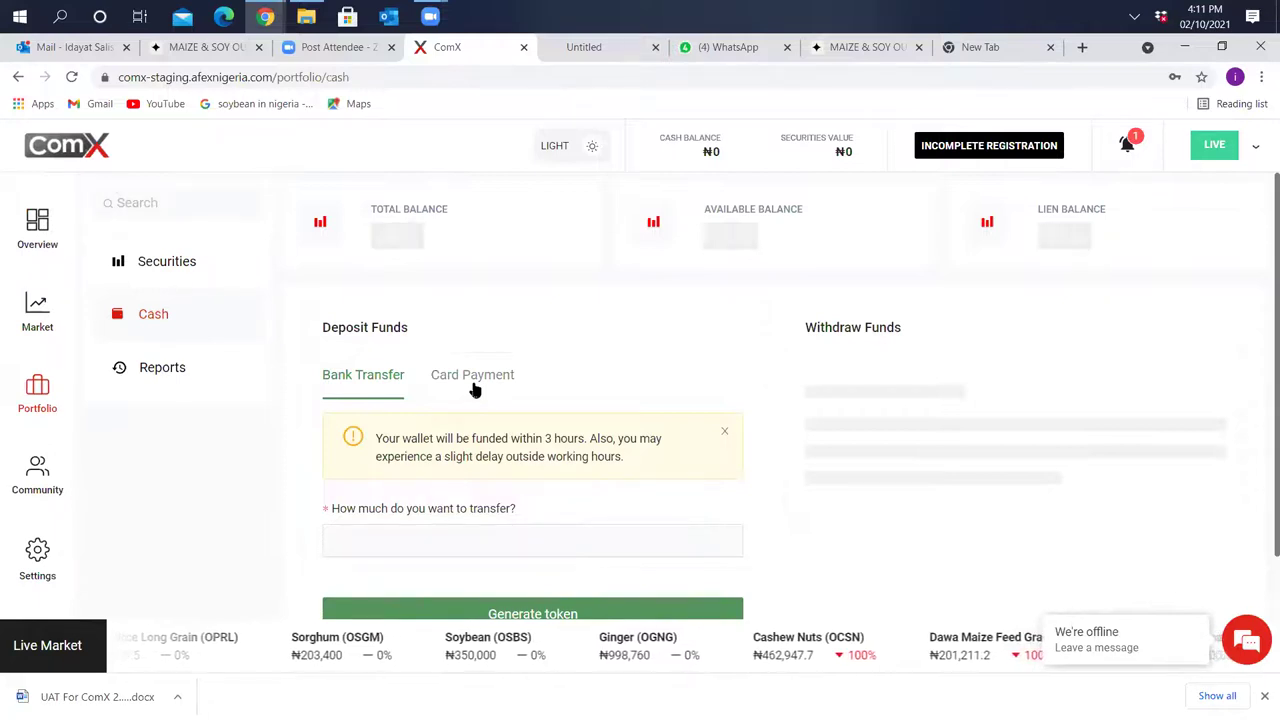
On the Card Payment tab, set the deposit amount to 100,000 and start Paystack checkout
click(474, 389)
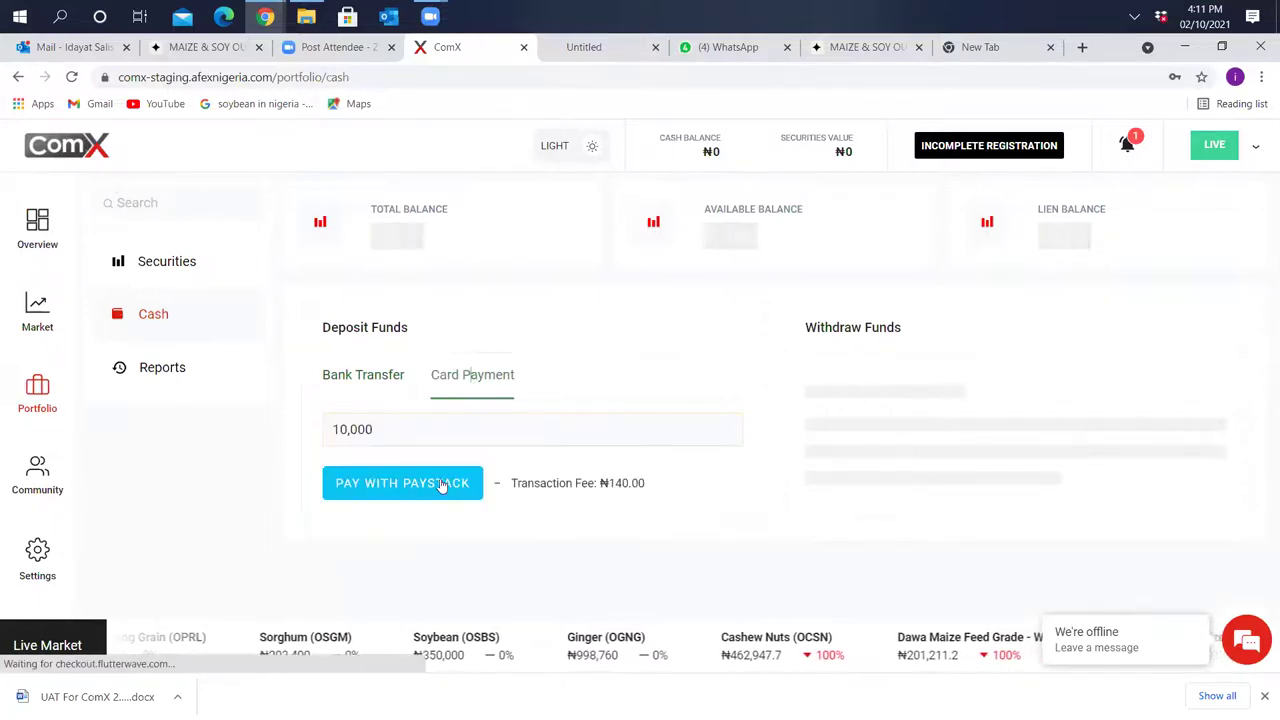
click(398, 428)
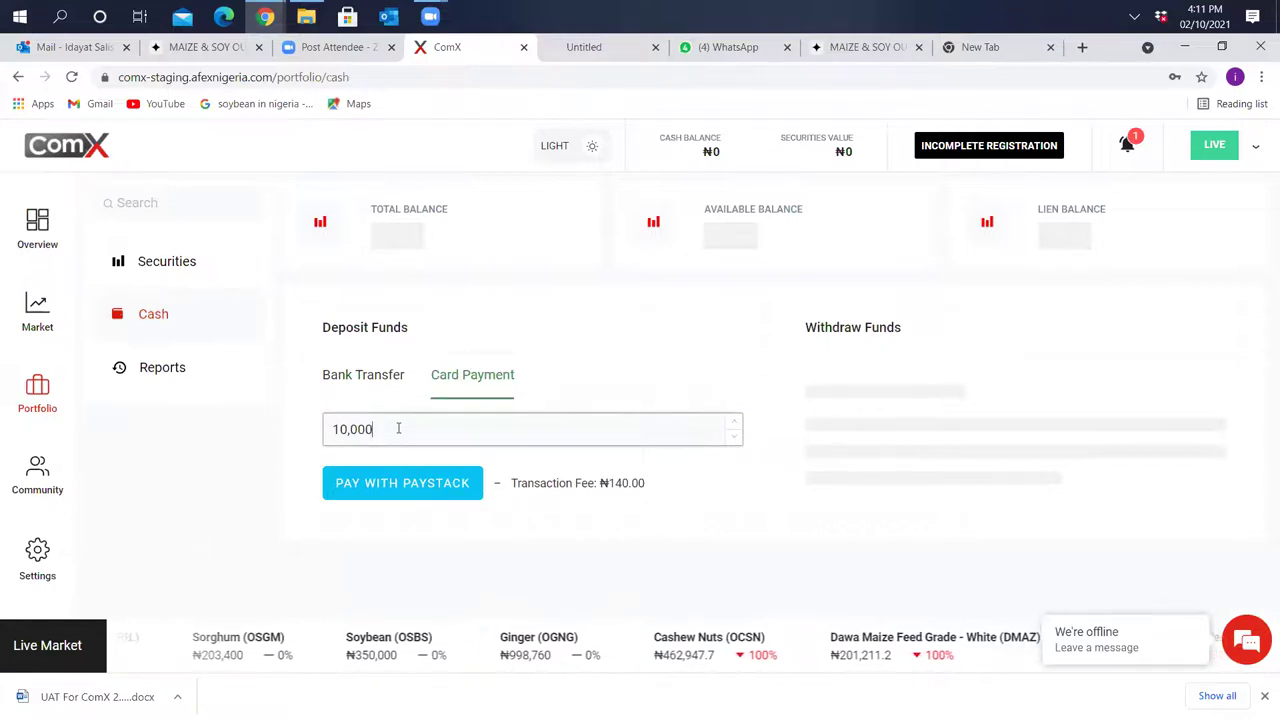
text(0)
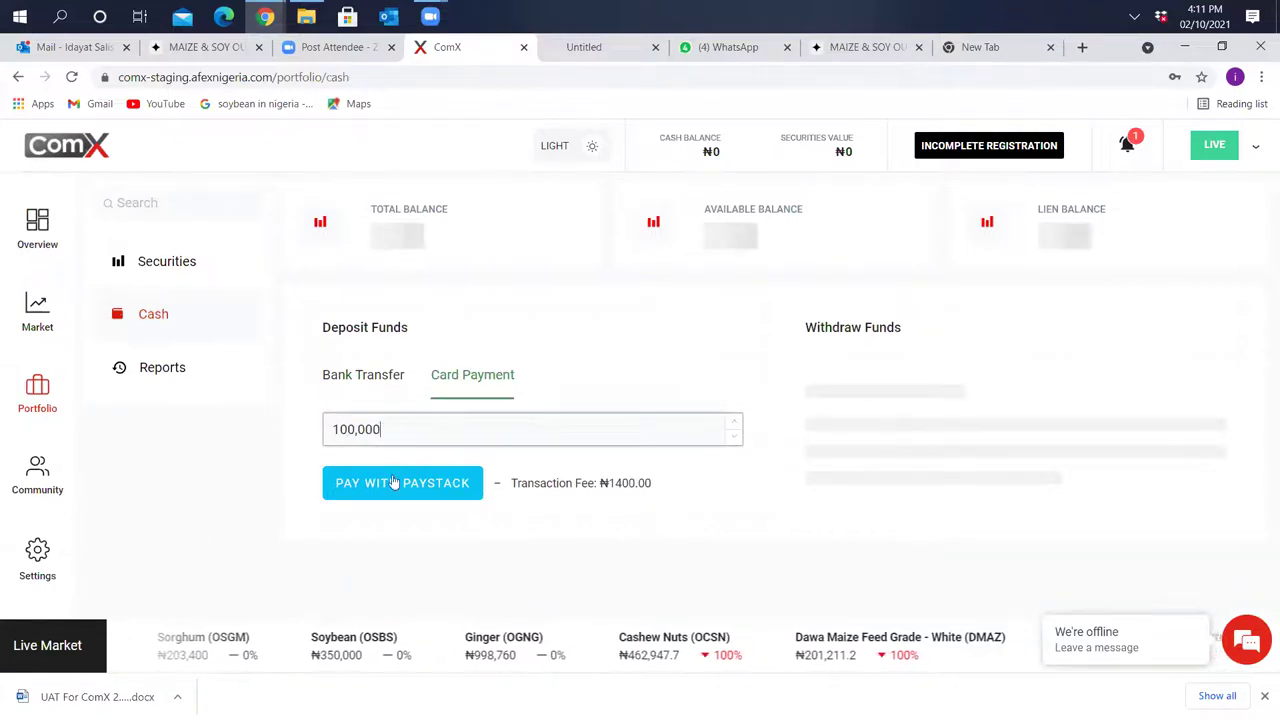
click(395, 486)
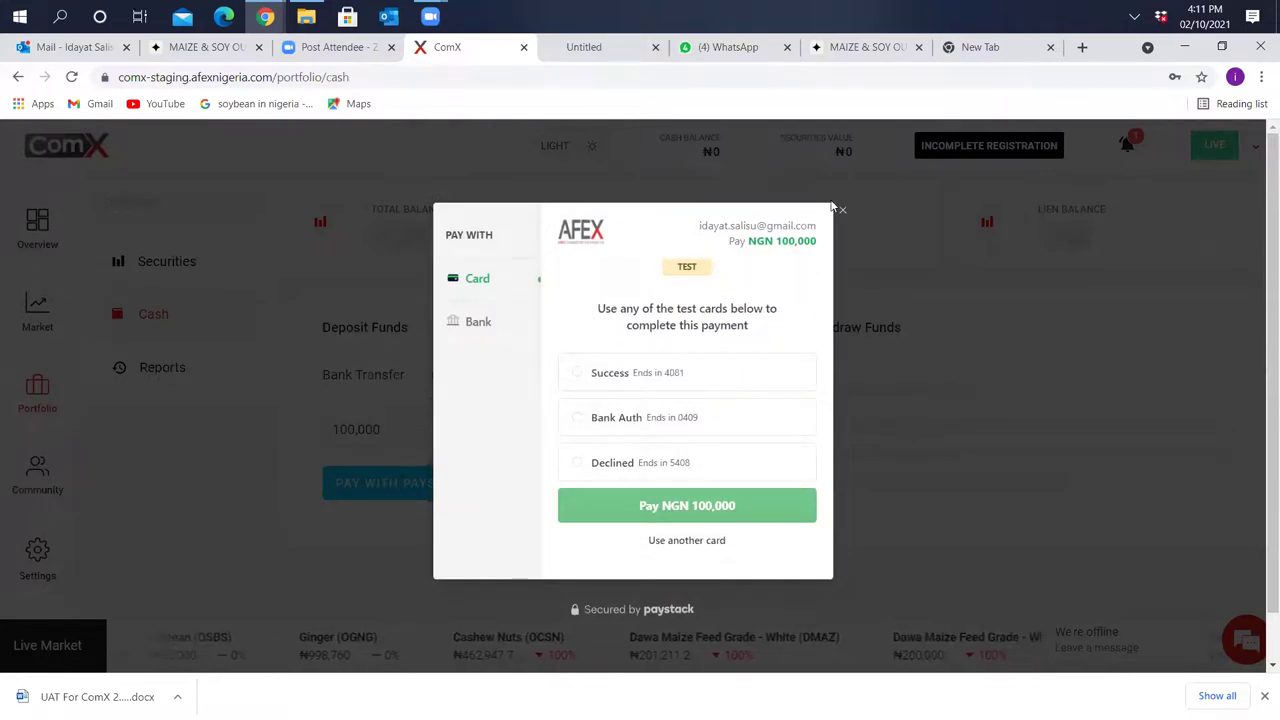
Pay NGN 100,000 with Paystack's Success test card
click(577, 374)
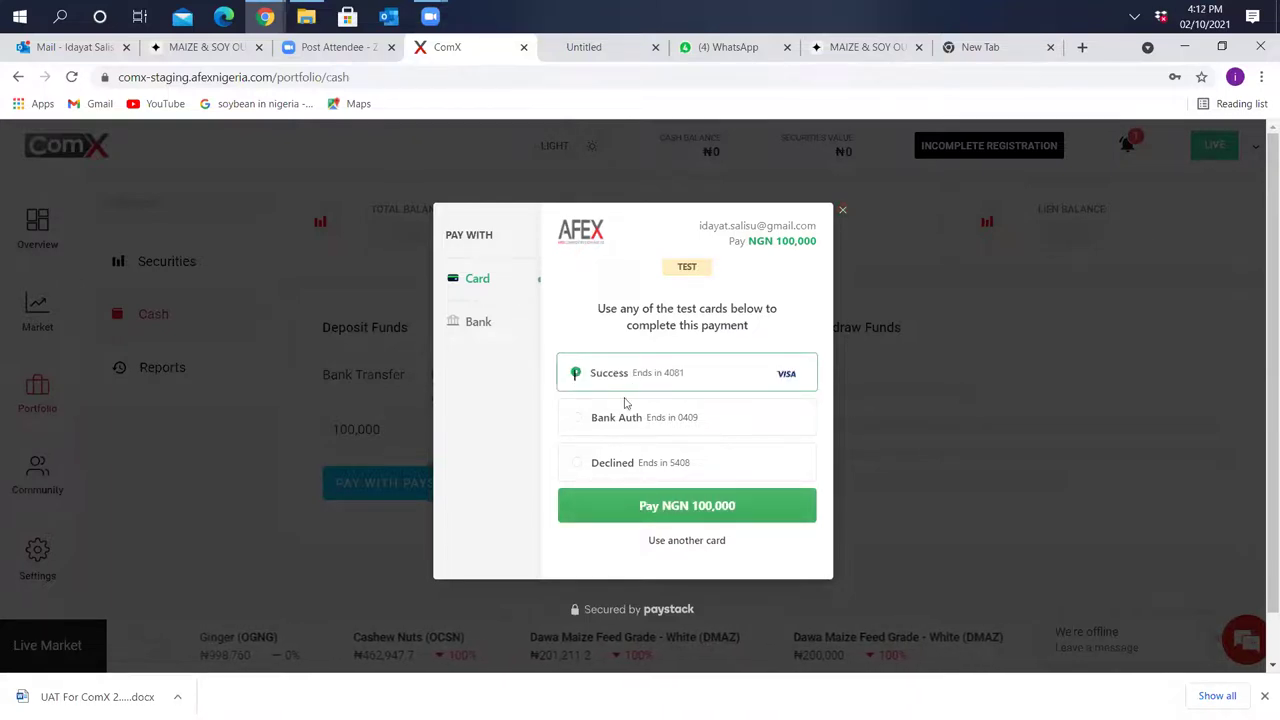
click(697, 512)
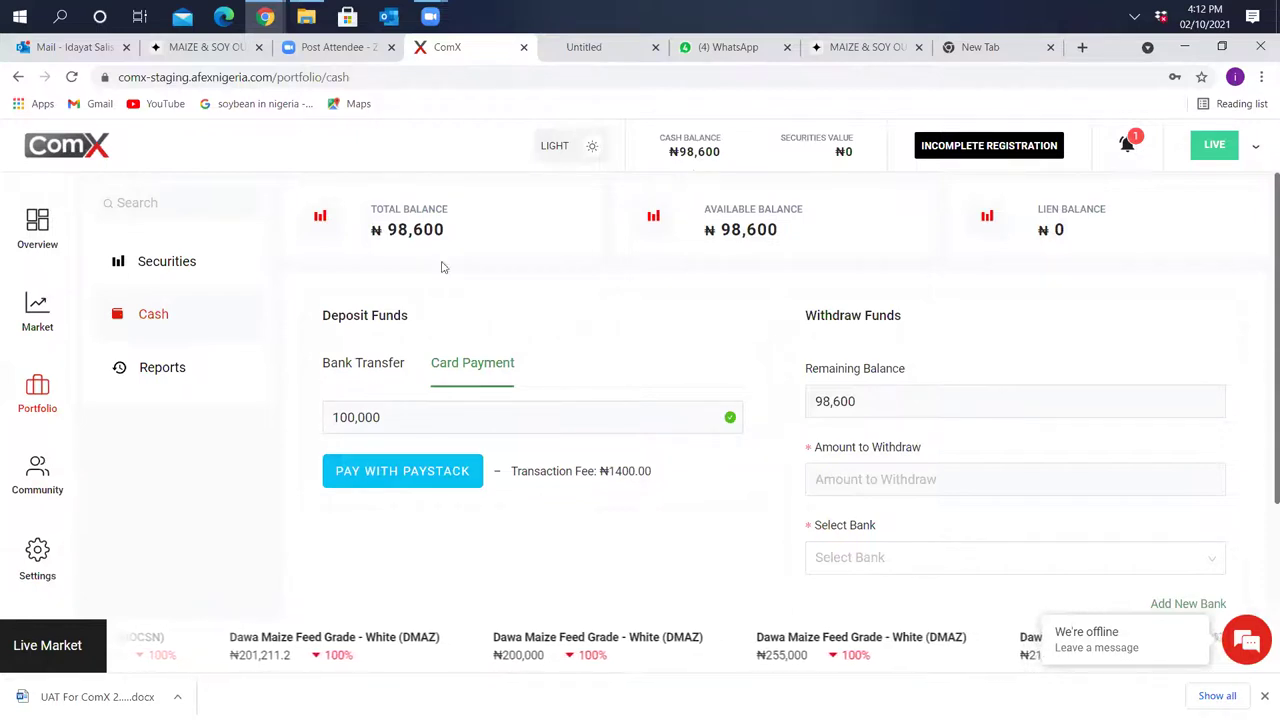
click(37, 322)
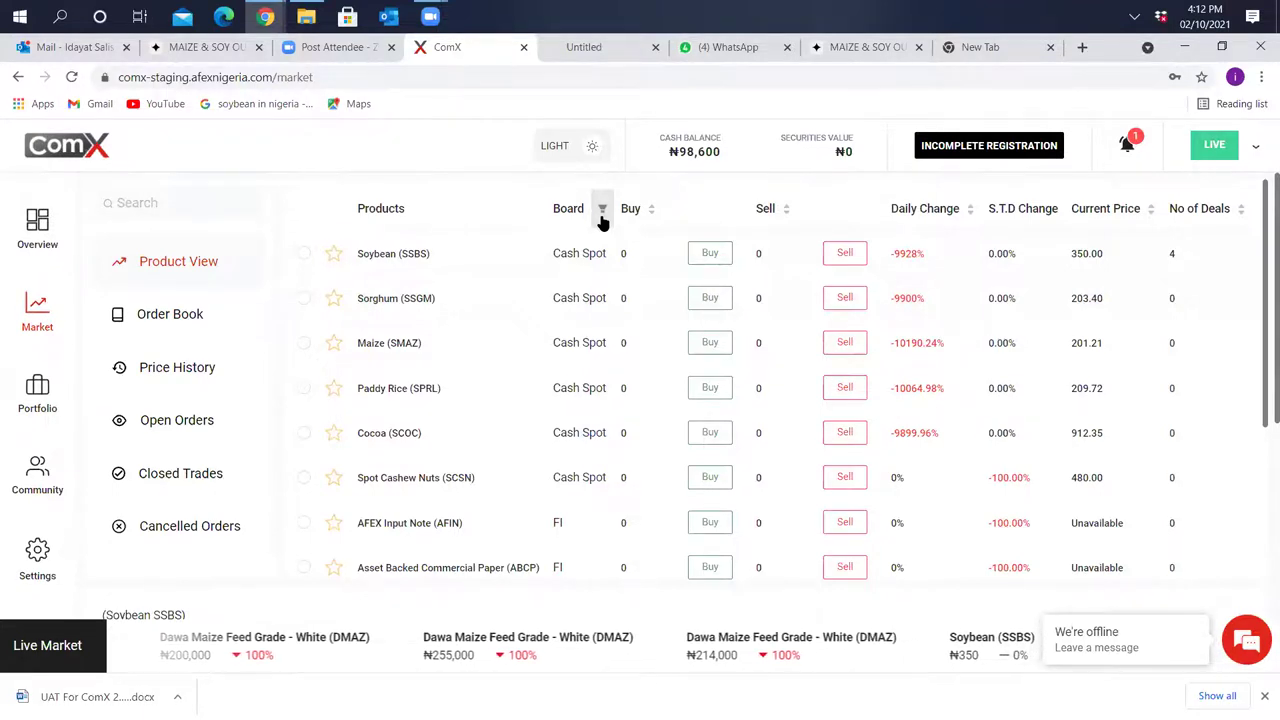
Filter the market's Board column to show only Deliv. Spot products
click(602, 212)
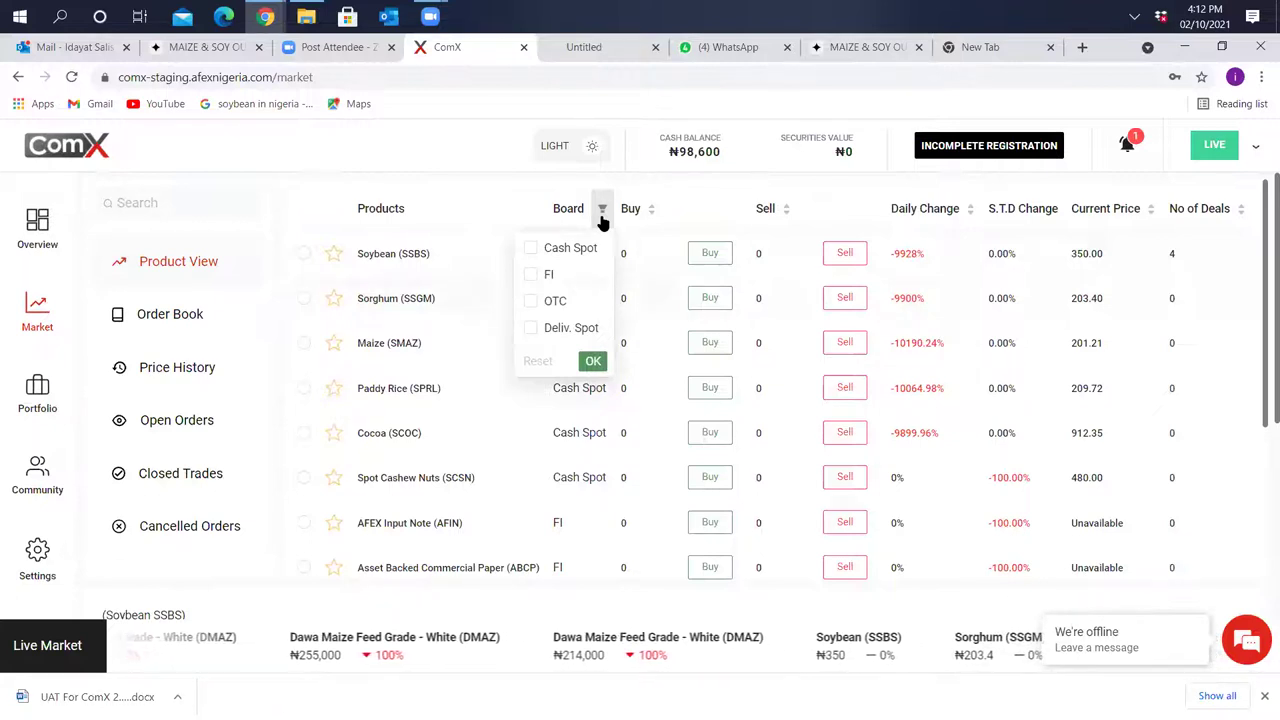
click(531, 329)
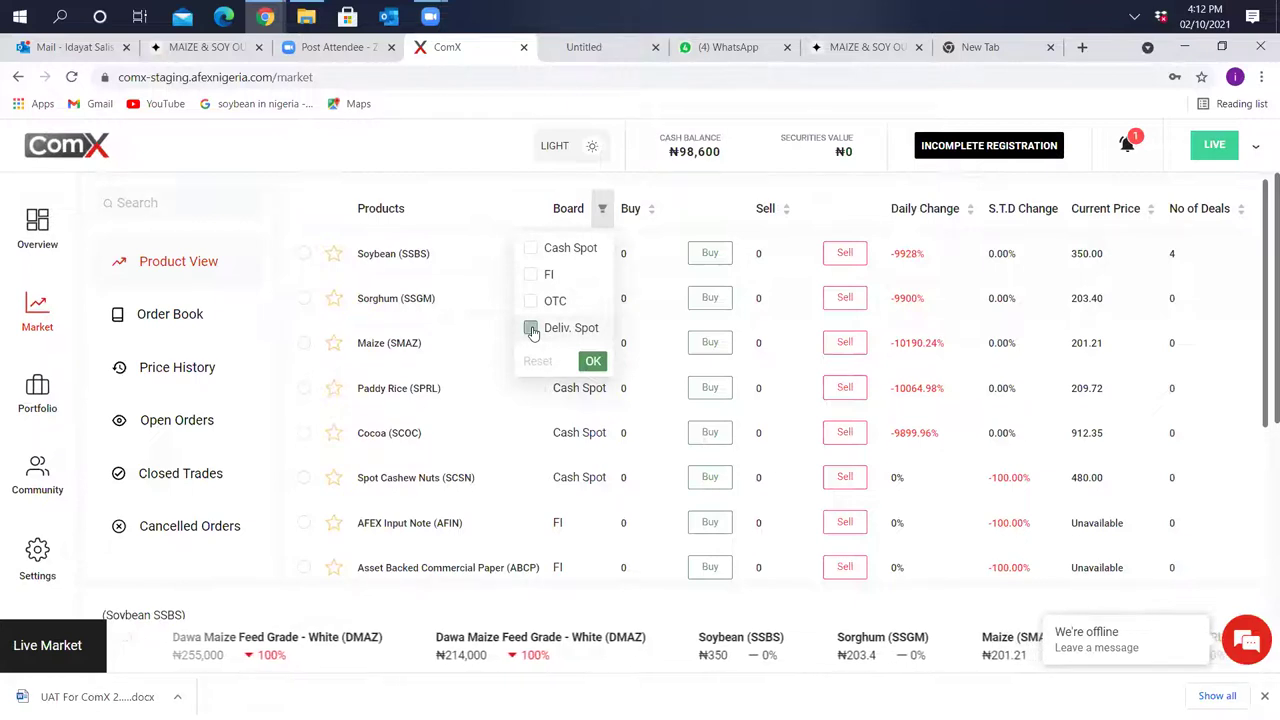
click(594, 363)
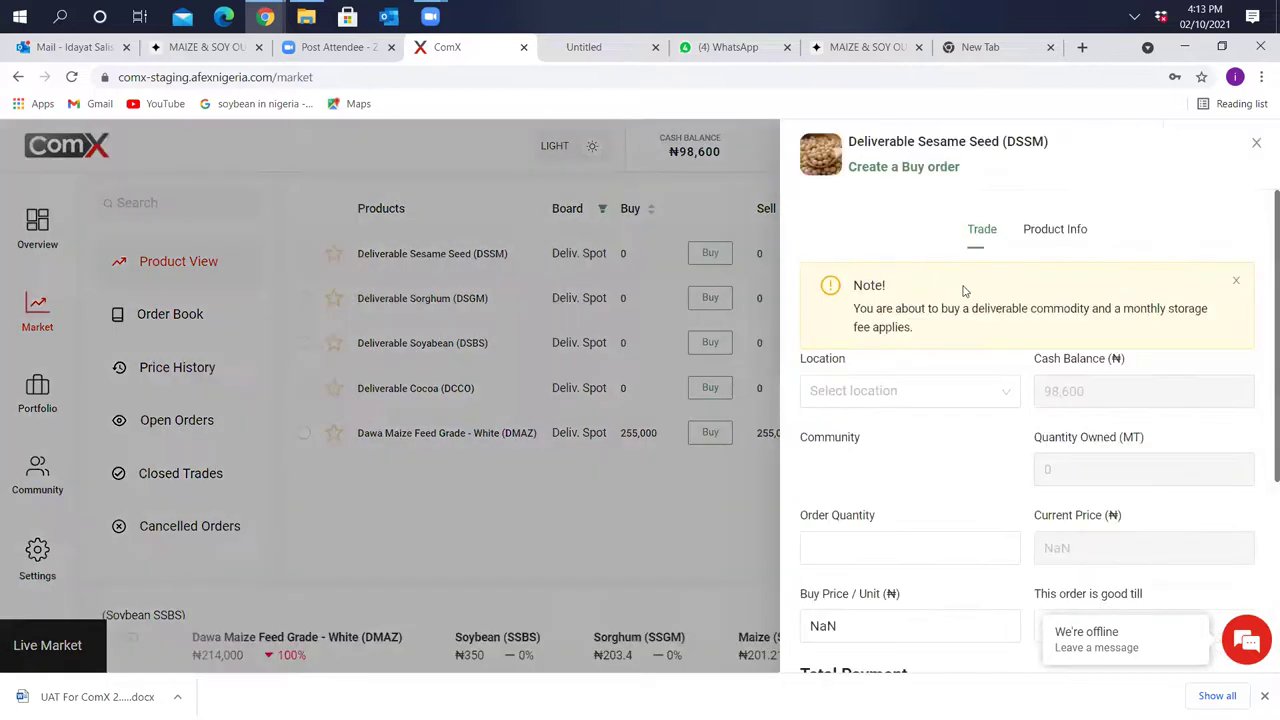
Select Oyo as the delivery location on the Deliverable Sesame Seed buy order
scroll(1094, 457, down, 2)
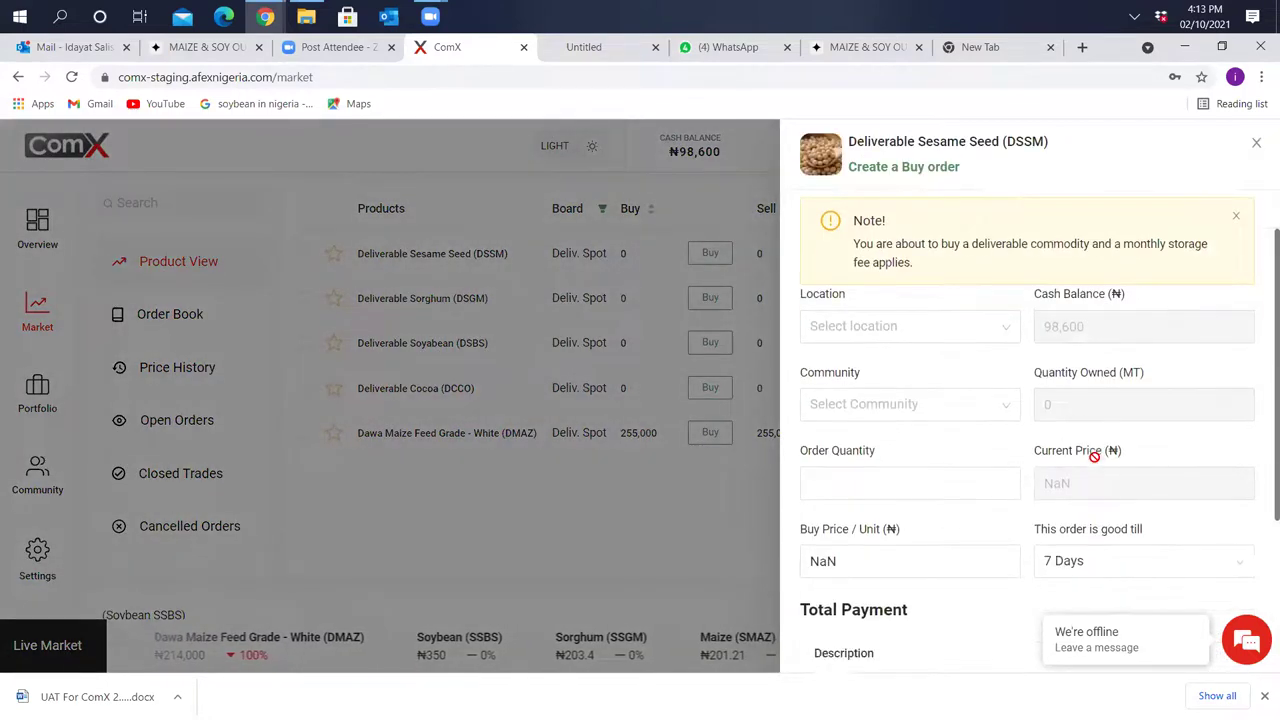
scroll(1094, 457, down, 2)
scroll(1094, 457, up, 2)
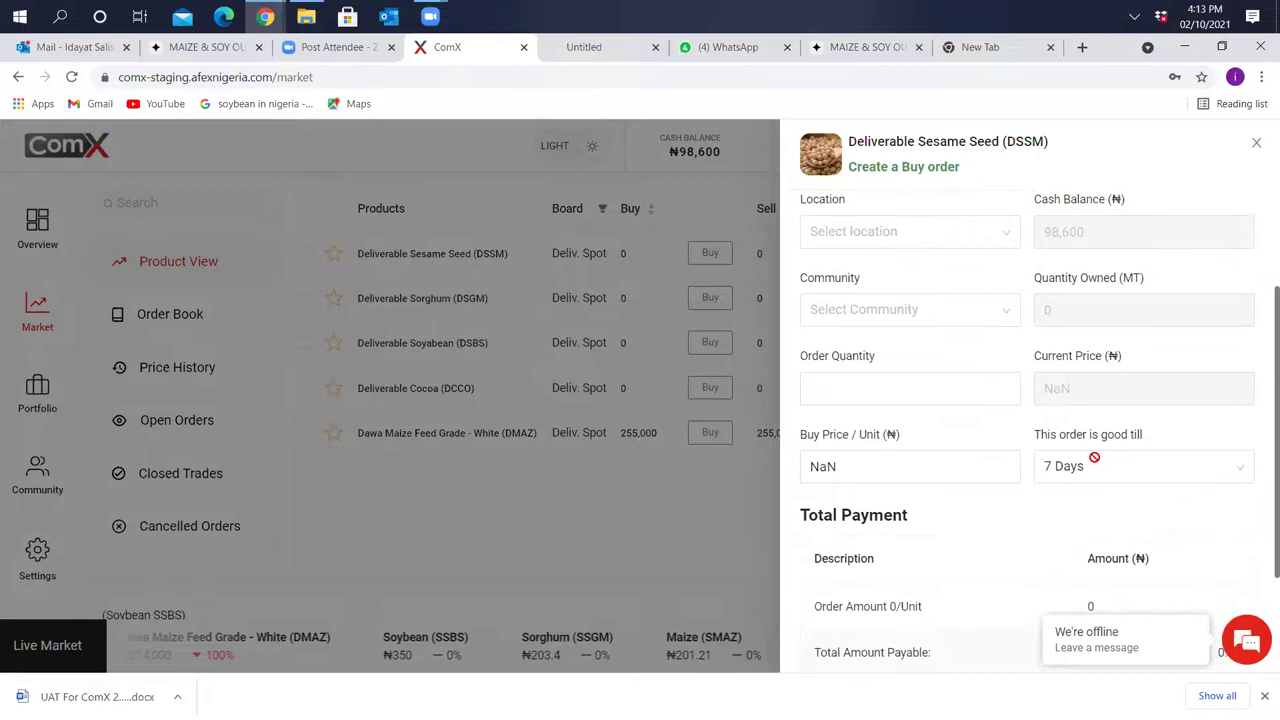
scroll(1094, 457, down, 2)
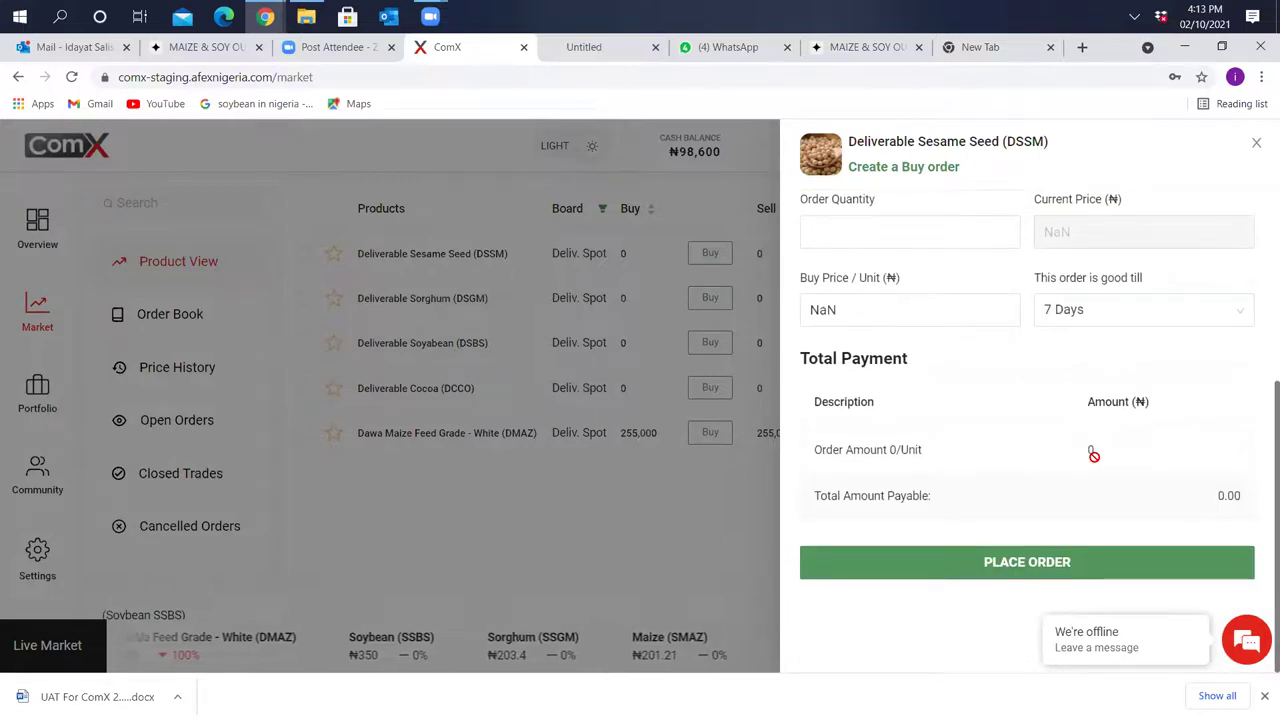
scroll(1094, 457, up, 3)
scroll(1094, 457, down, 1)
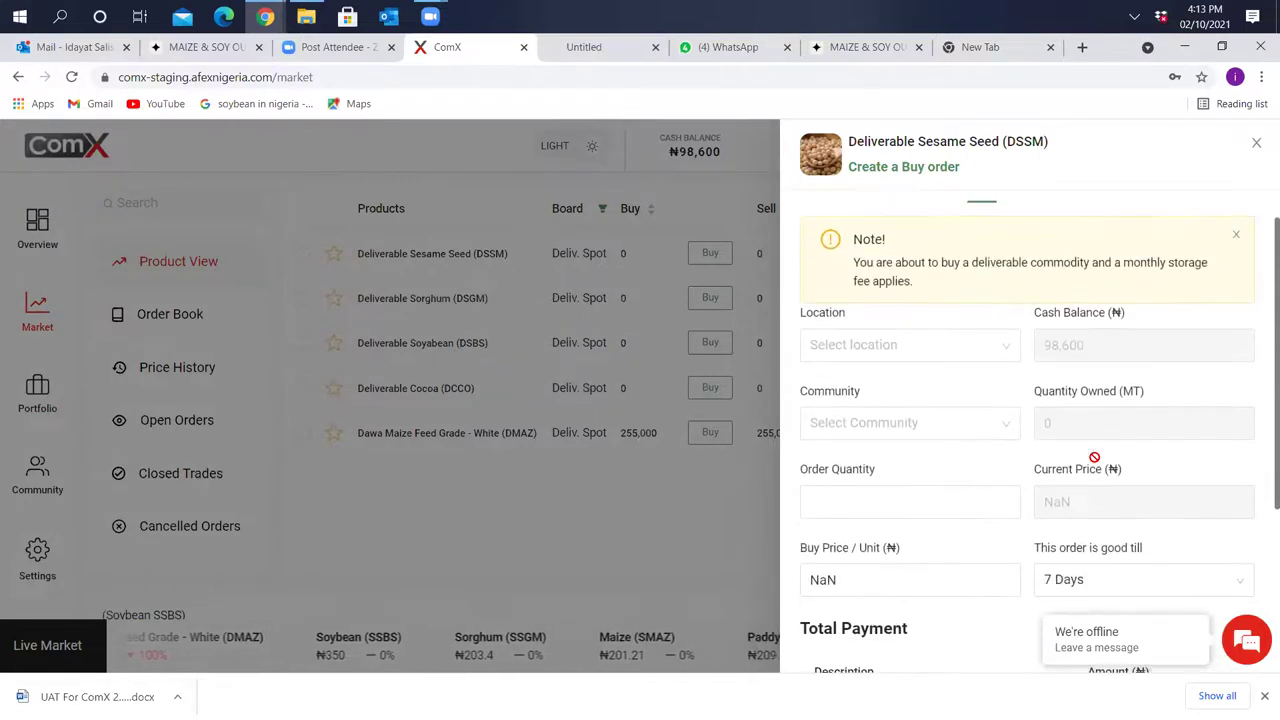
scroll(1094, 457, down, 1)
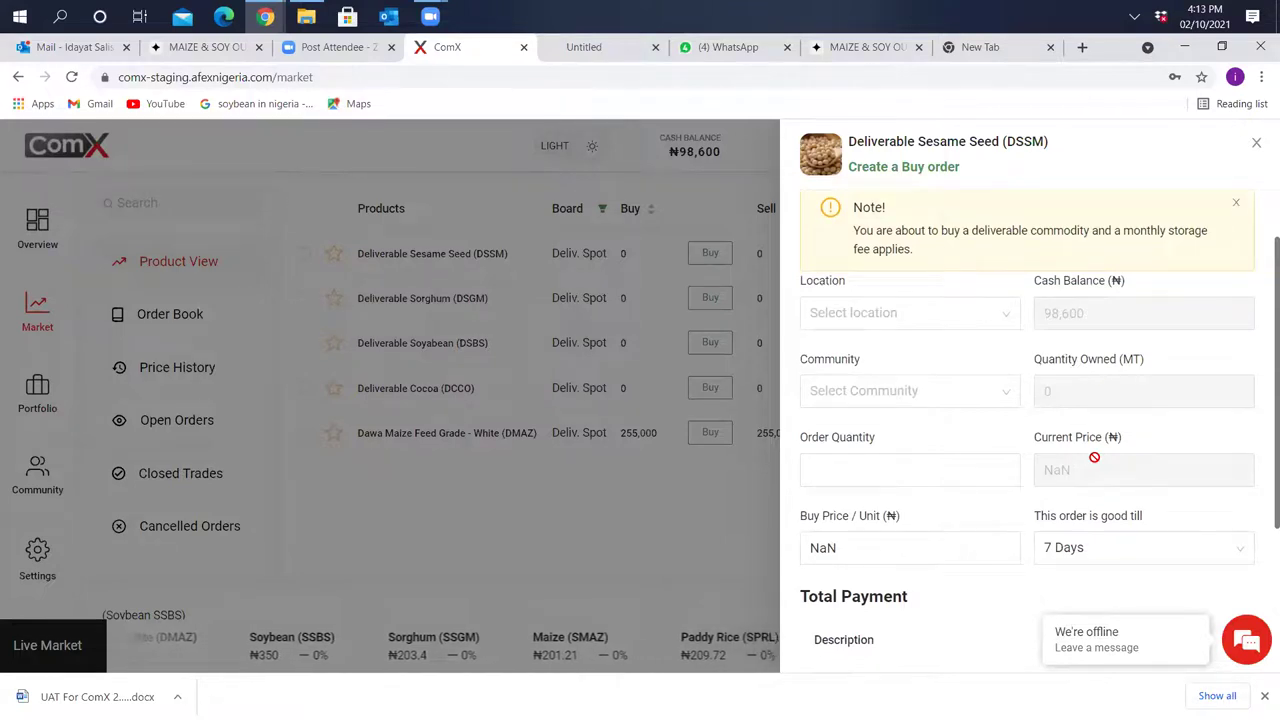
click(1001, 322)
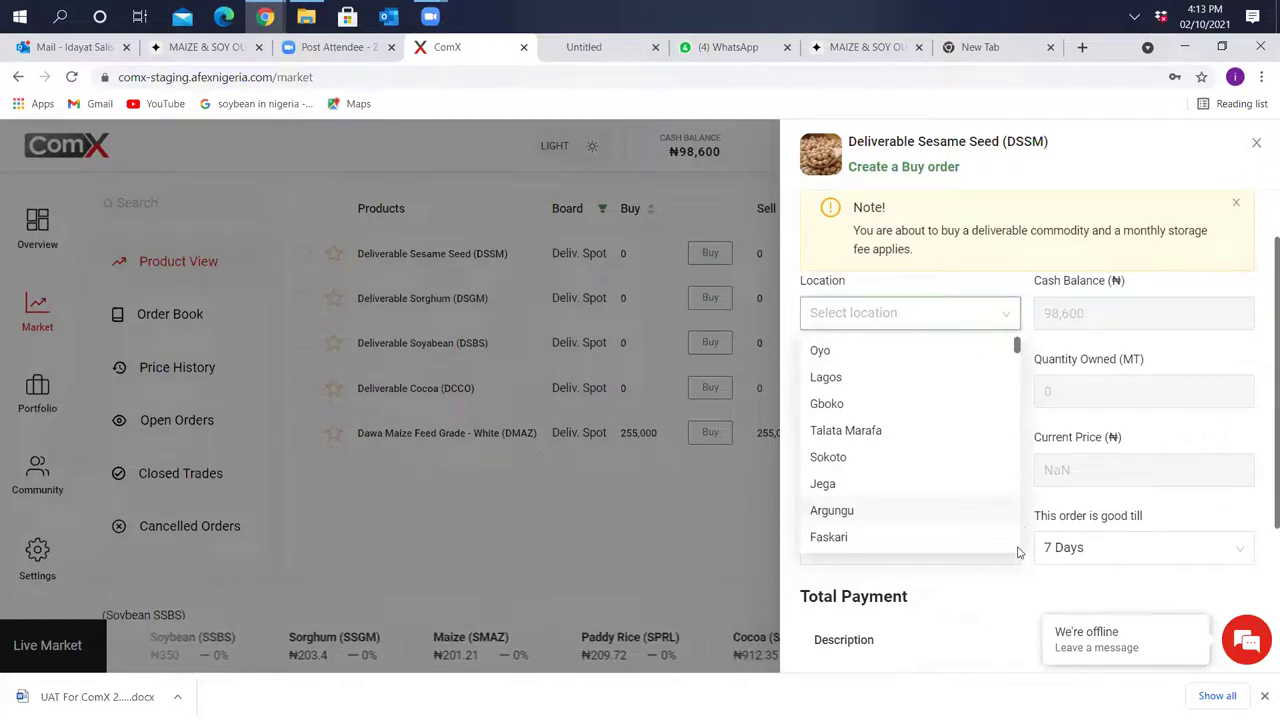
click(912, 357)
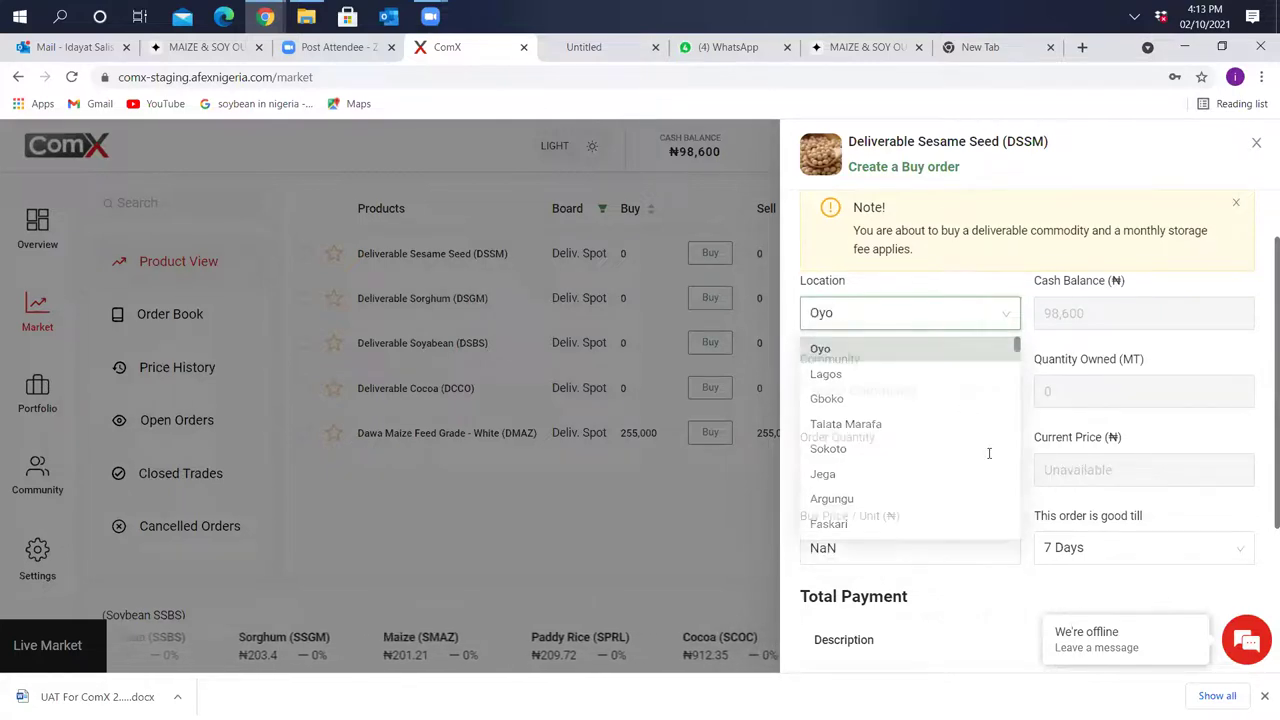
Browse the other delivery locations in the Location list, keeping Oyo selected
click(1009, 318)
scroll(1035, 567, down, 4)
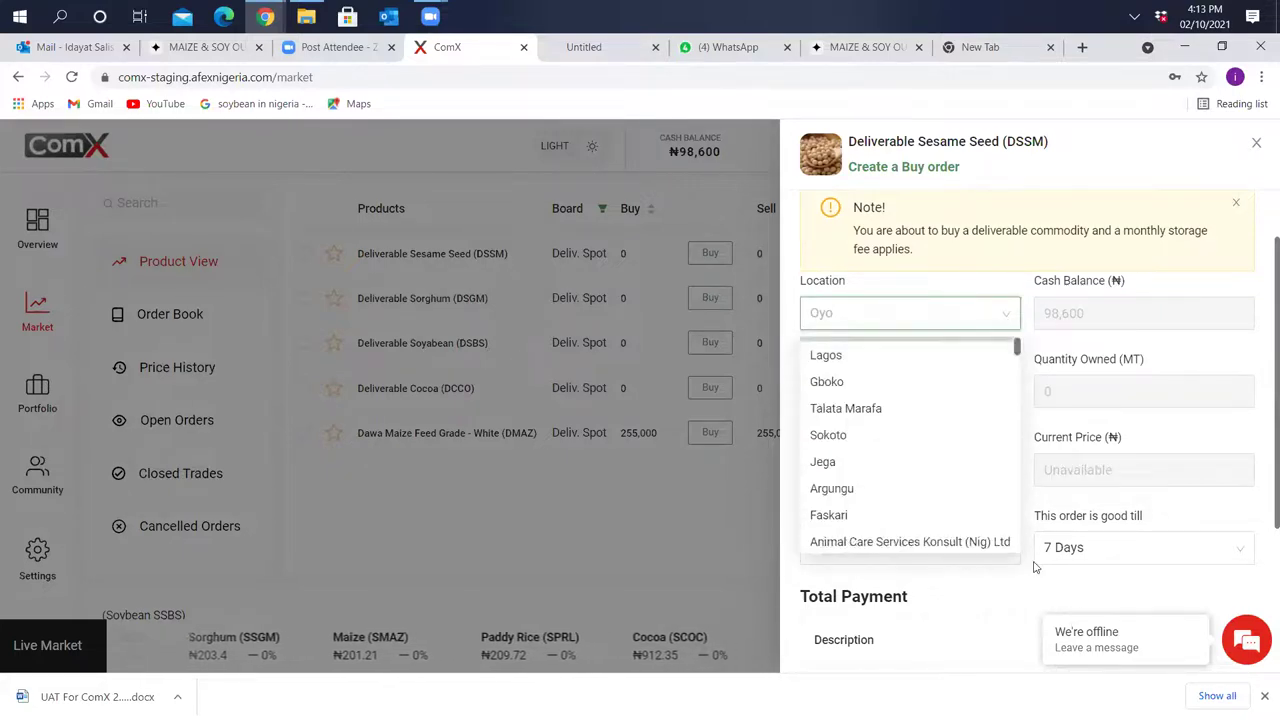
scroll(1035, 567, down, 6)
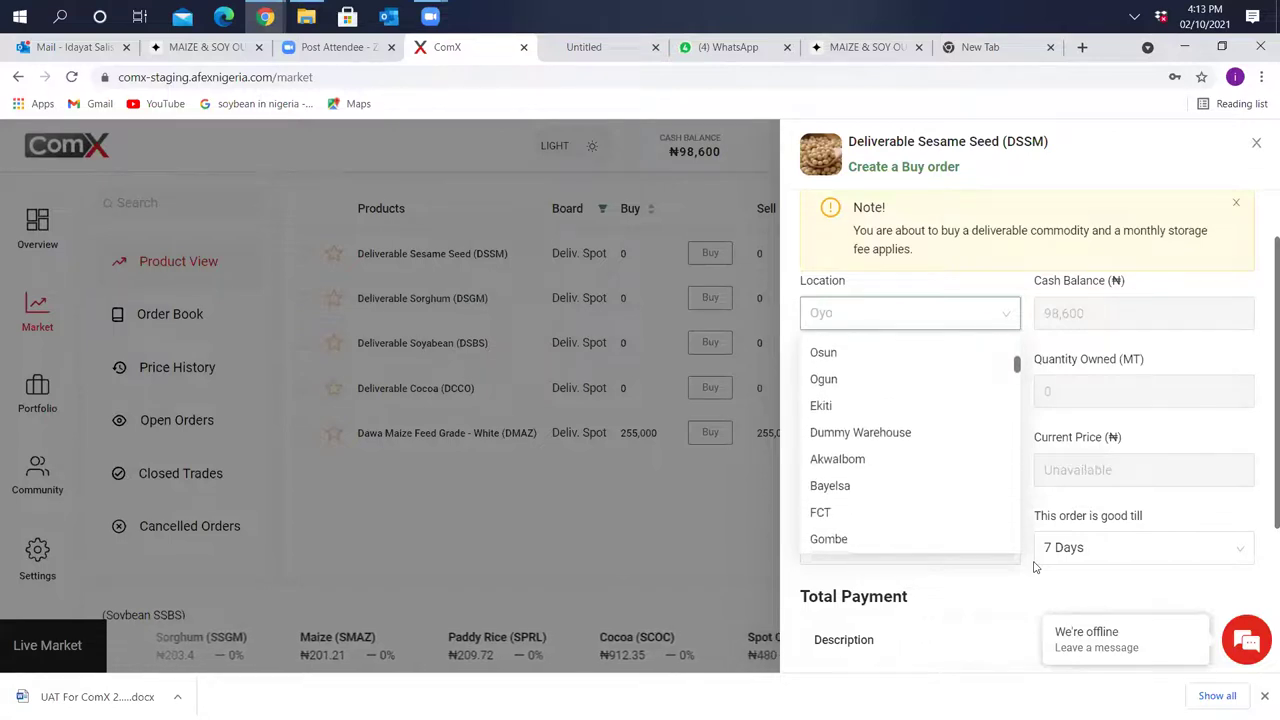
scroll(1035, 567, up, 2)
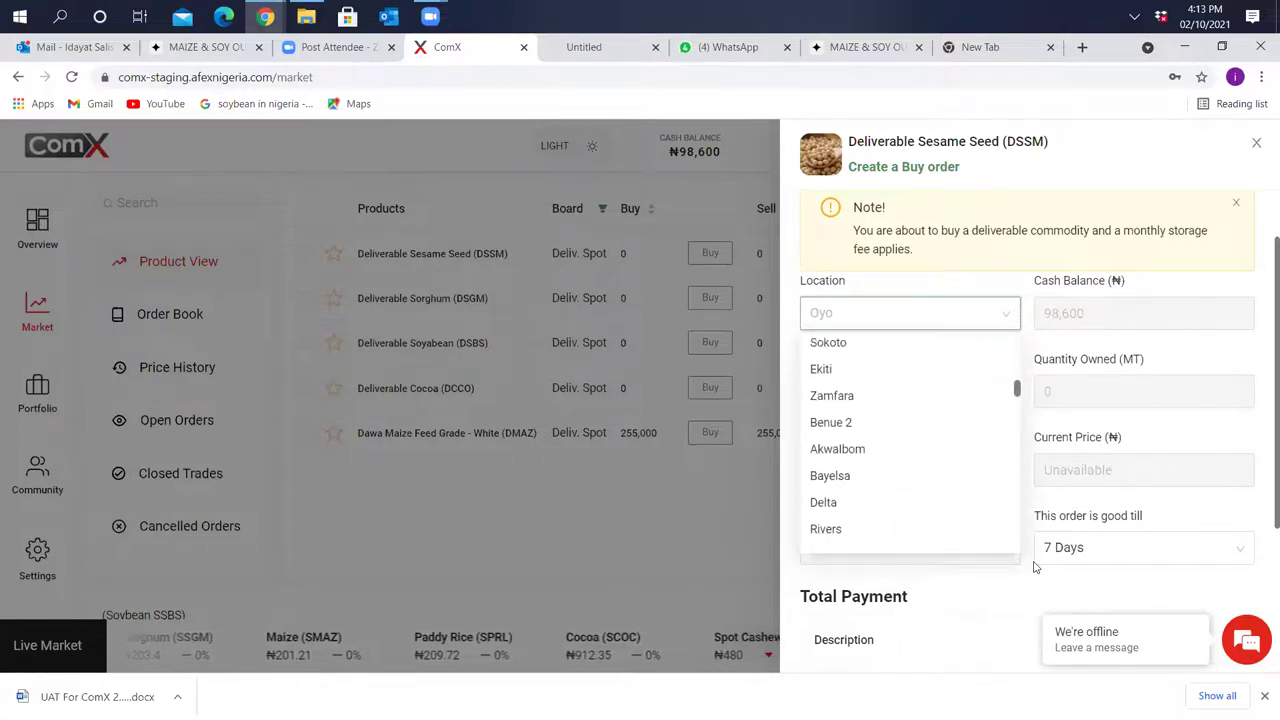
scroll(1035, 567, down, 4)
scroll(1035, 567, down, 6)
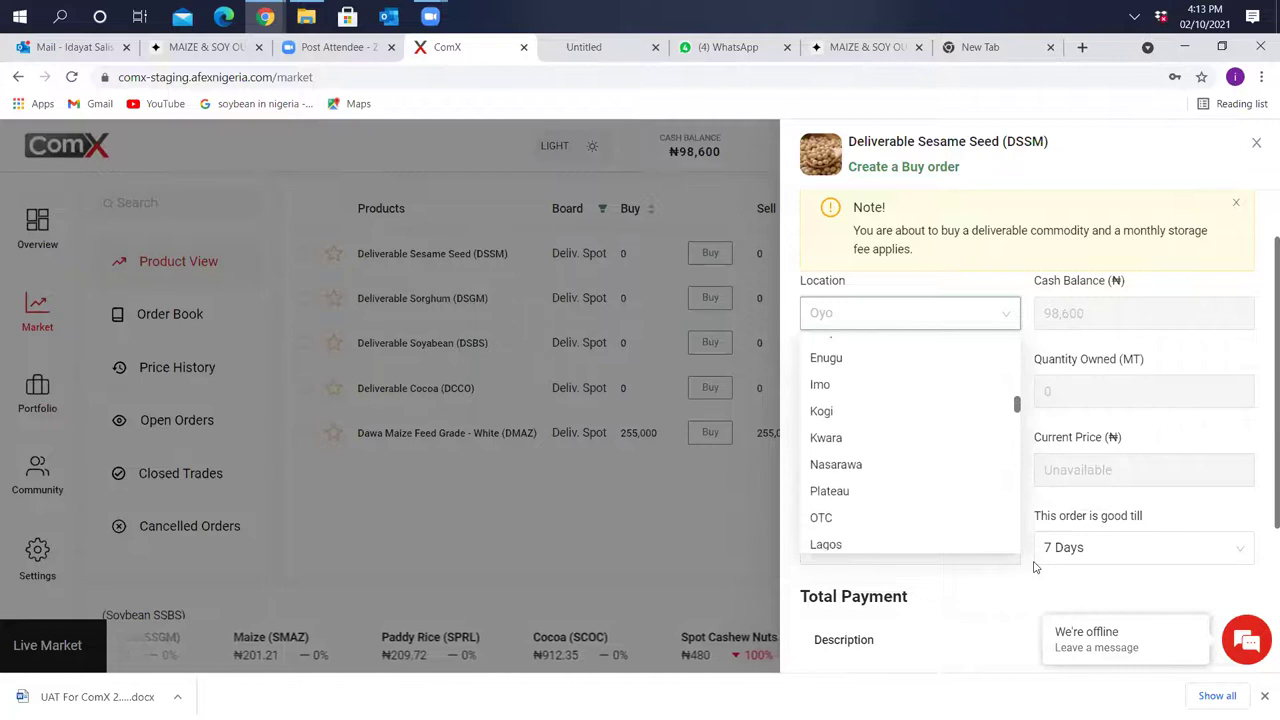
scroll(1035, 567, down, 6)
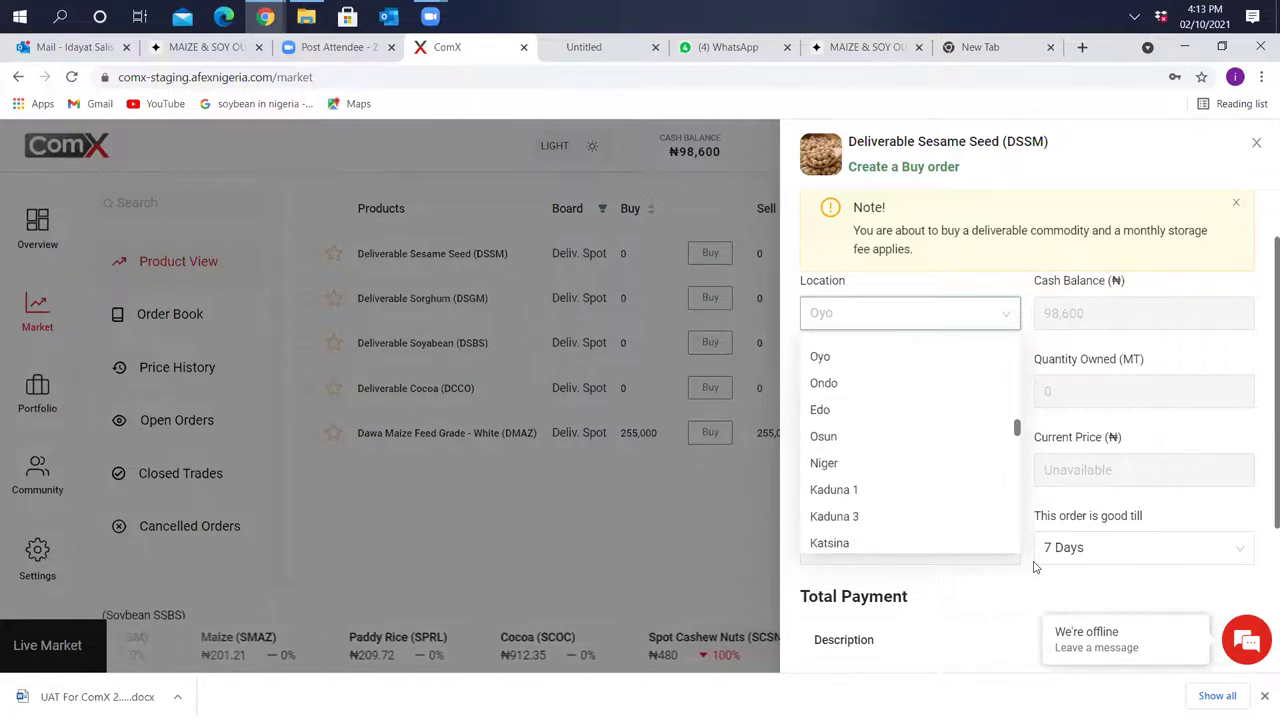
scroll(1035, 567, down, 3)
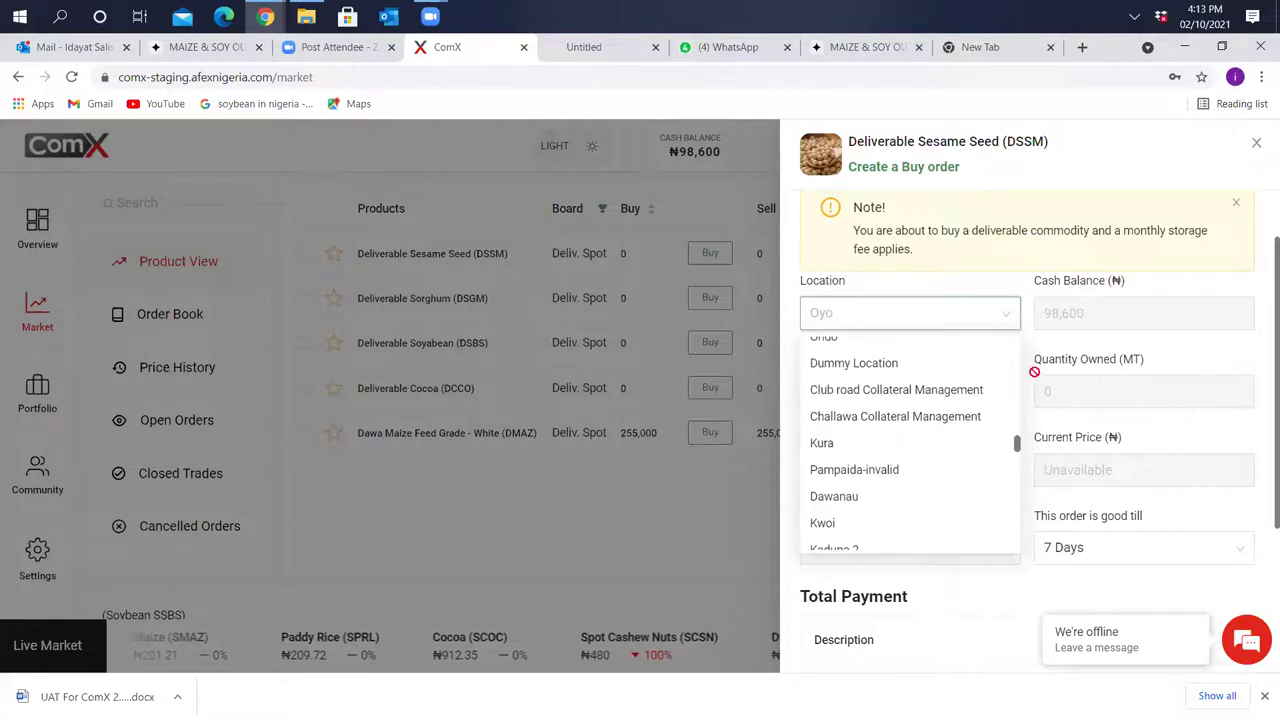
click(1015, 317)
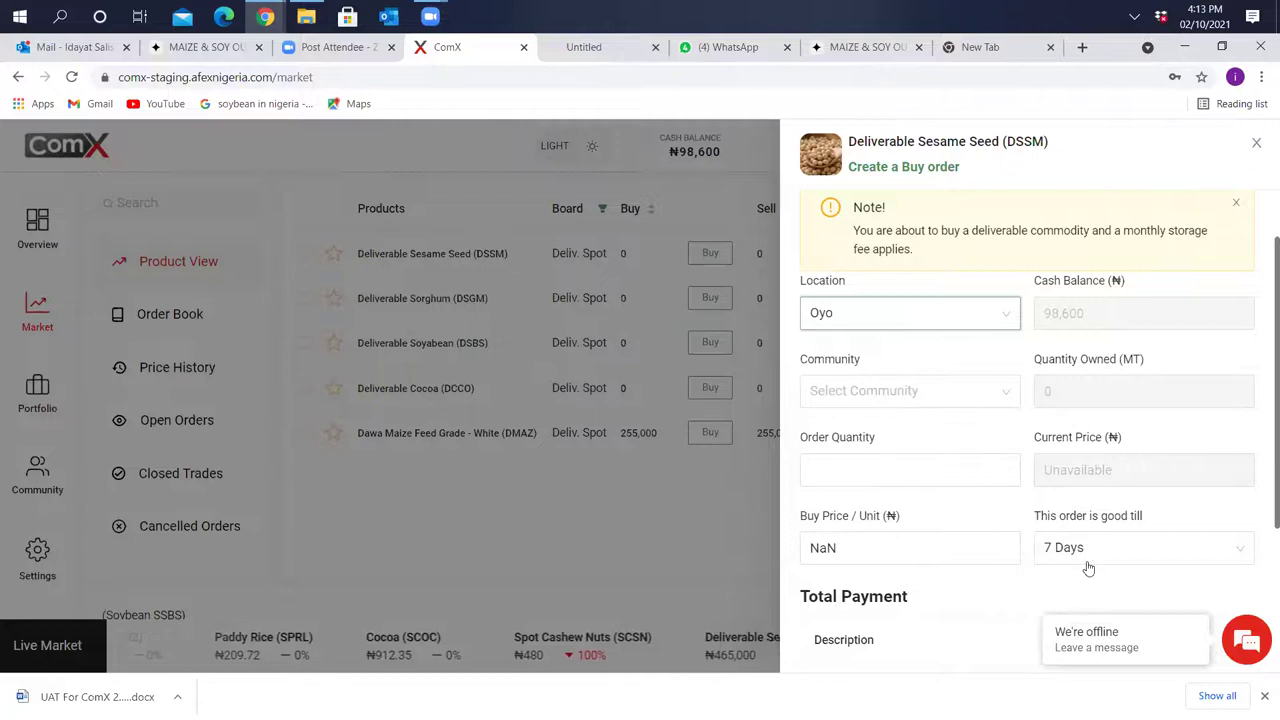
Check the Order Quantity field and PLACE ORDER button, then close the buy order form
scroll(1092, 515, down, 1)
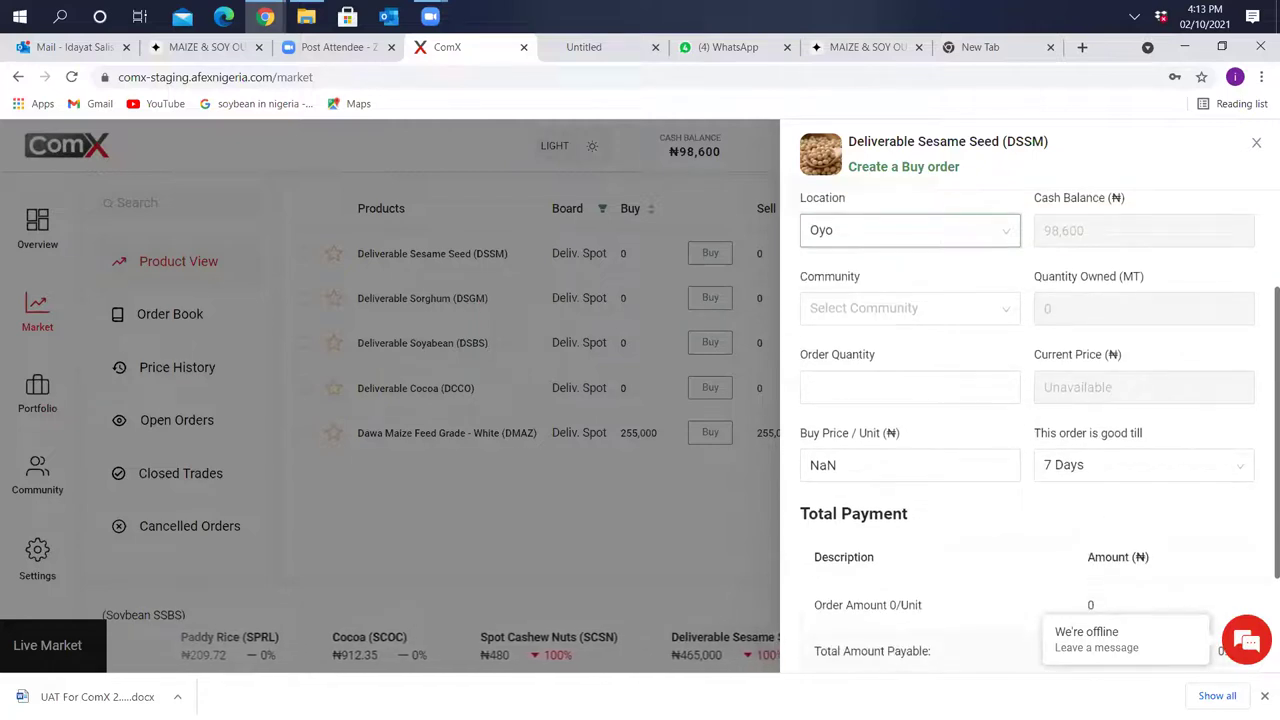
click(946, 383)
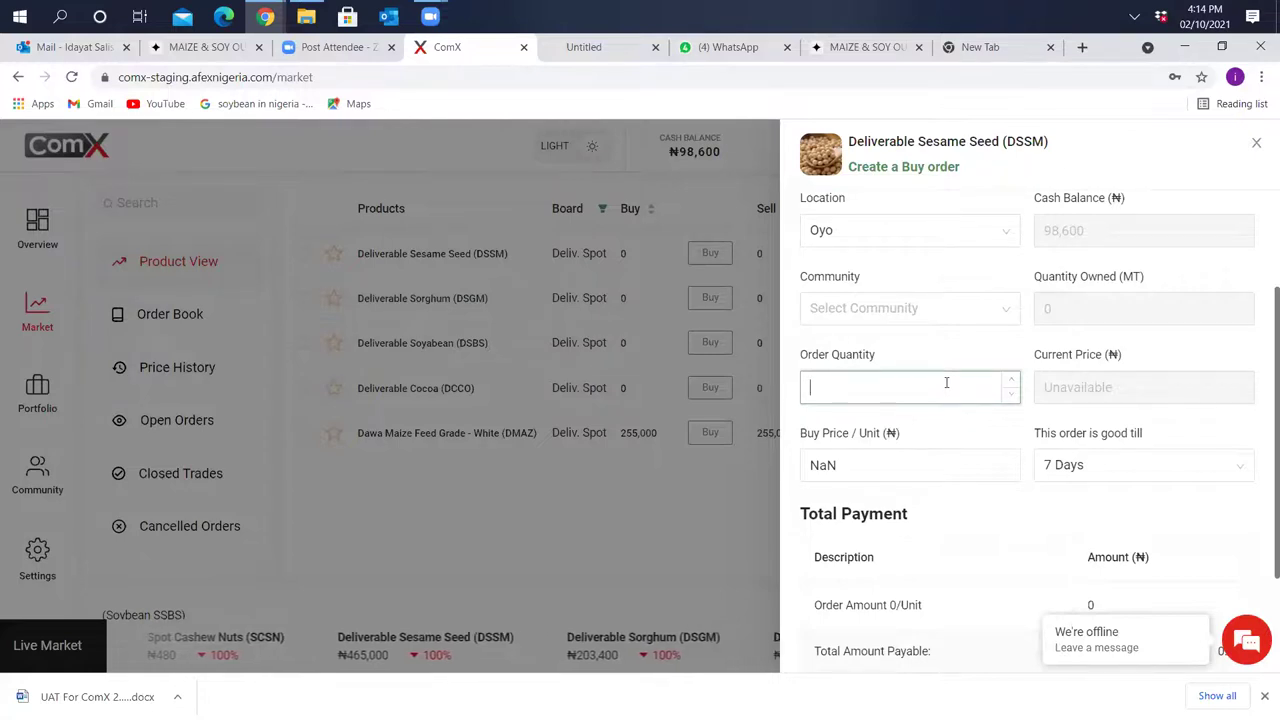
scroll(946, 382, down, 1)
scroll(946, 382, down, 1)
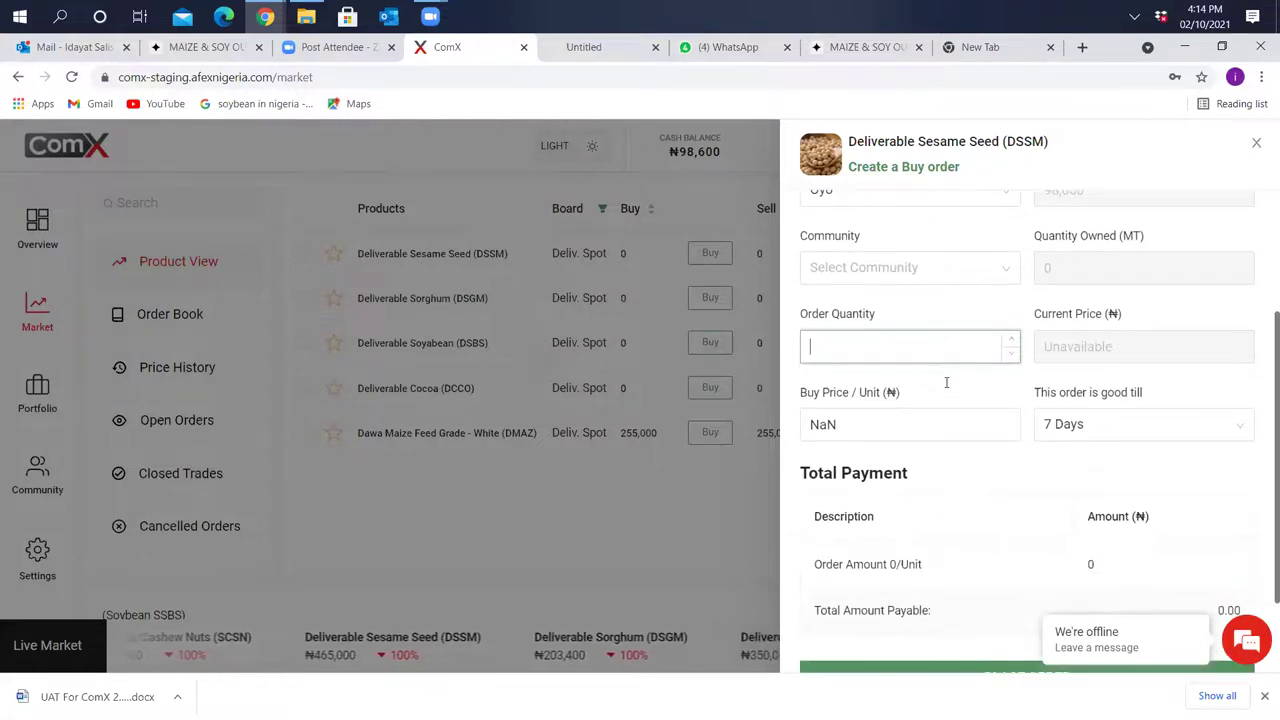
scroll(946, 382, down, 2)
scroll(946, 382, down, 1)
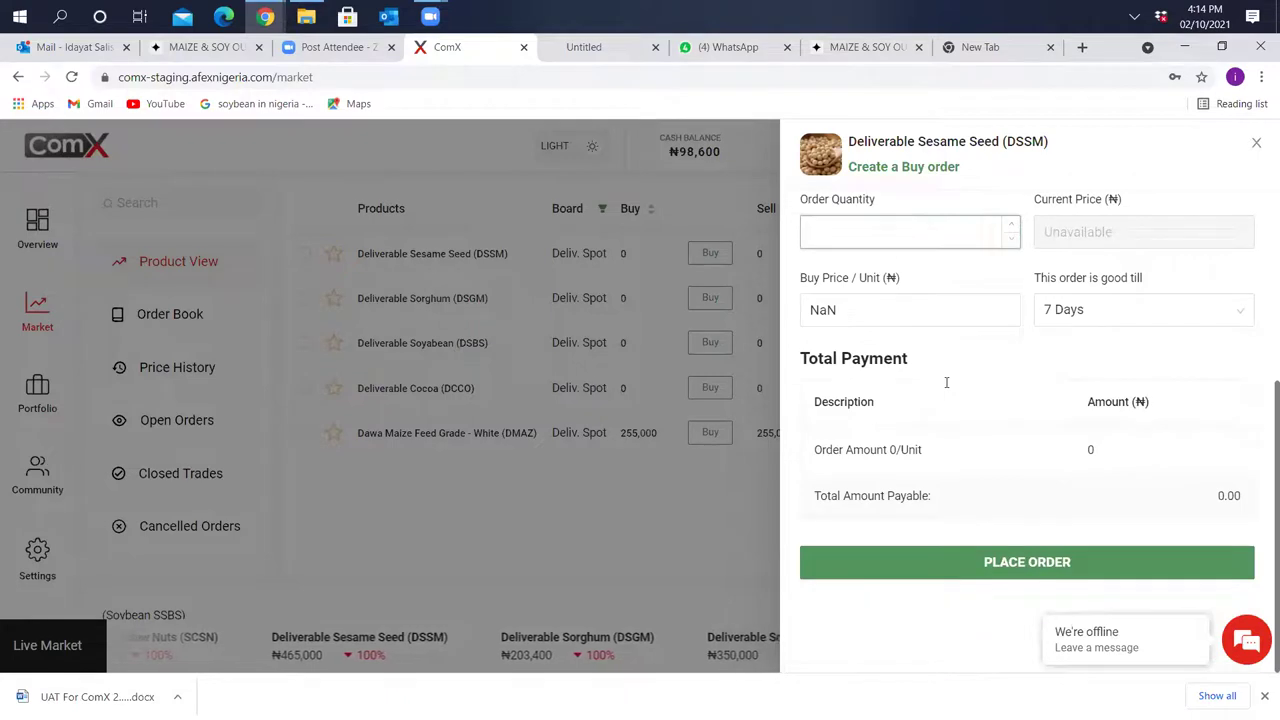
click(1257, 144)
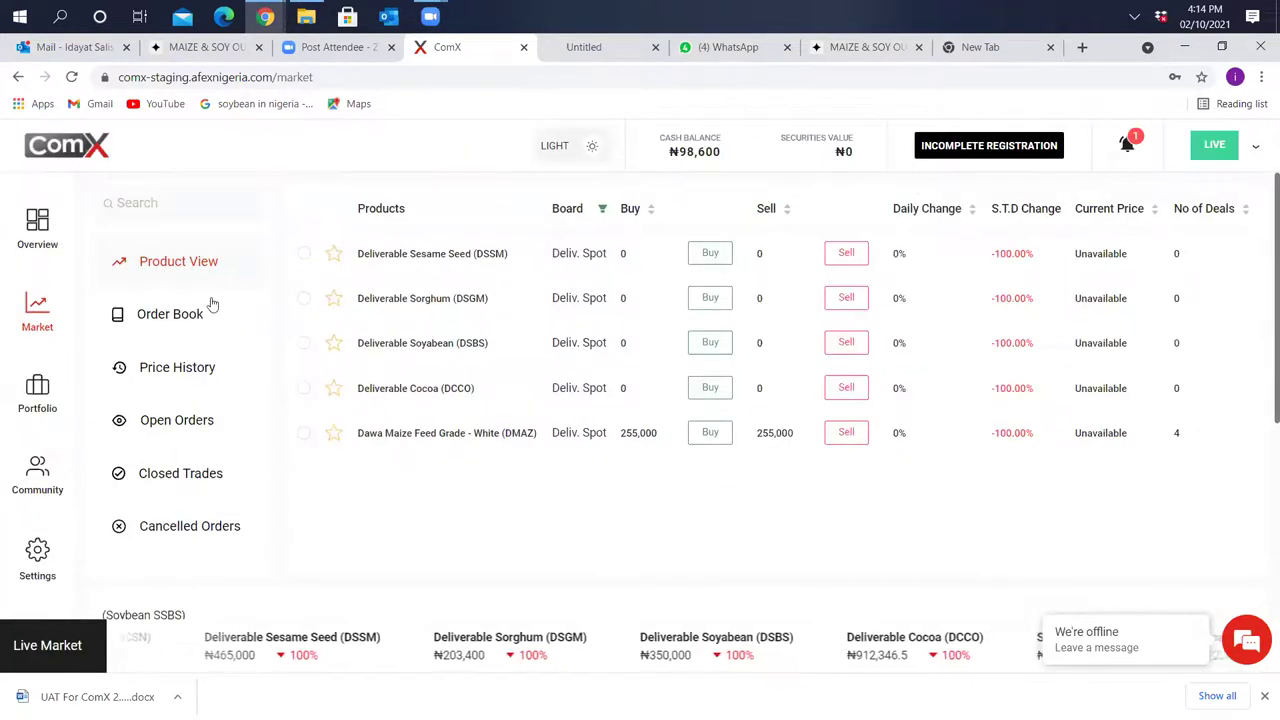
View the Deliverable Spot board's DMAZ buy and sell orders and historical trades, then open Price History
click(177, 327)
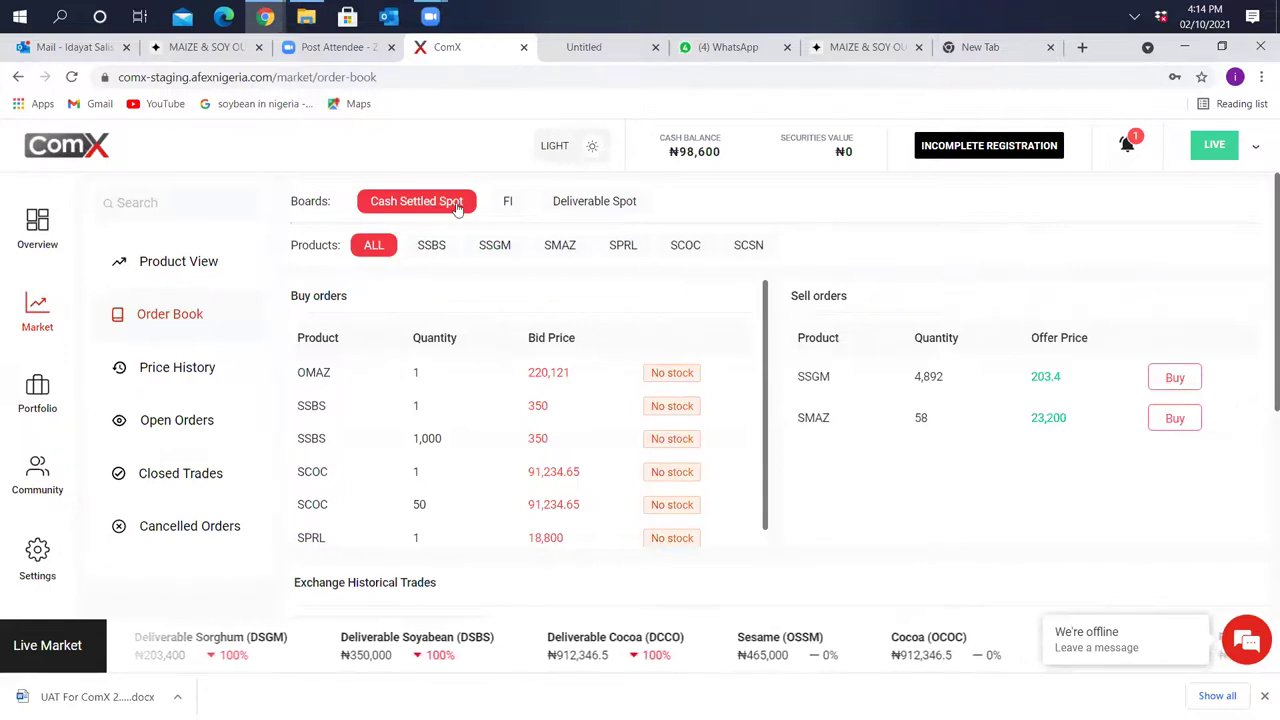
click(580, 208)
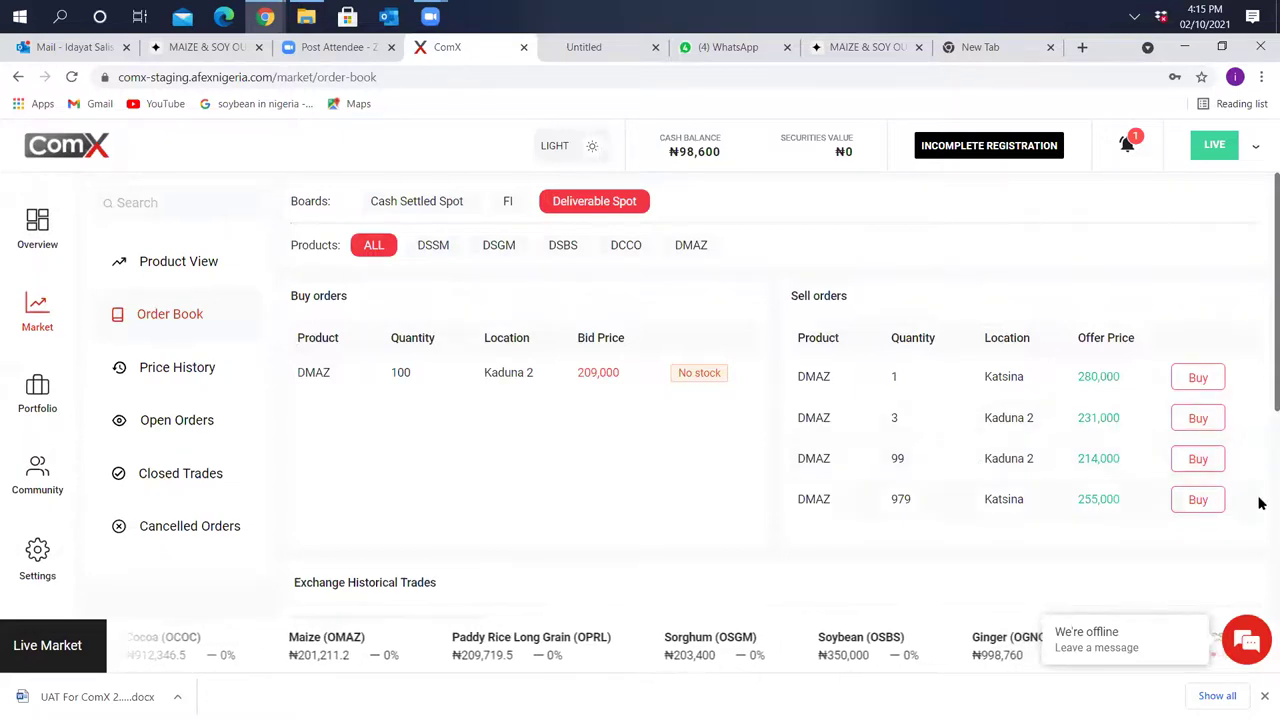
scroll(1260, 500, down, 4)
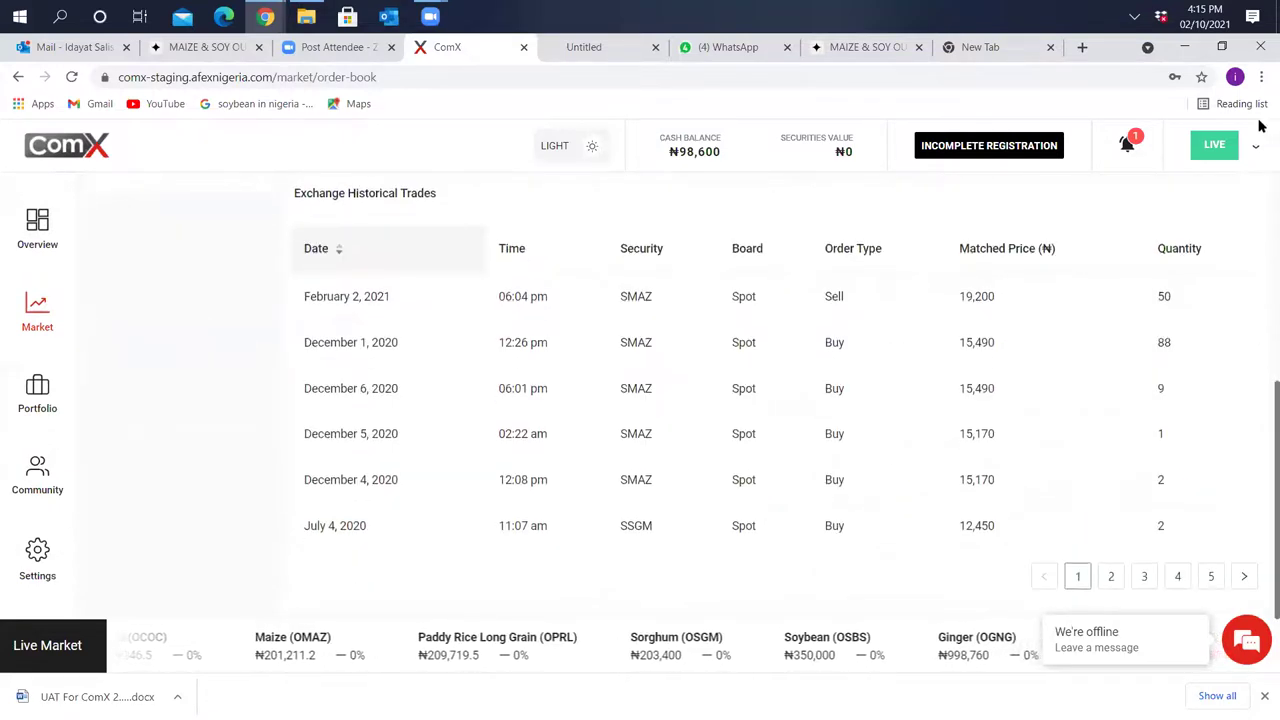
scroll(1260, 218, up, 4)
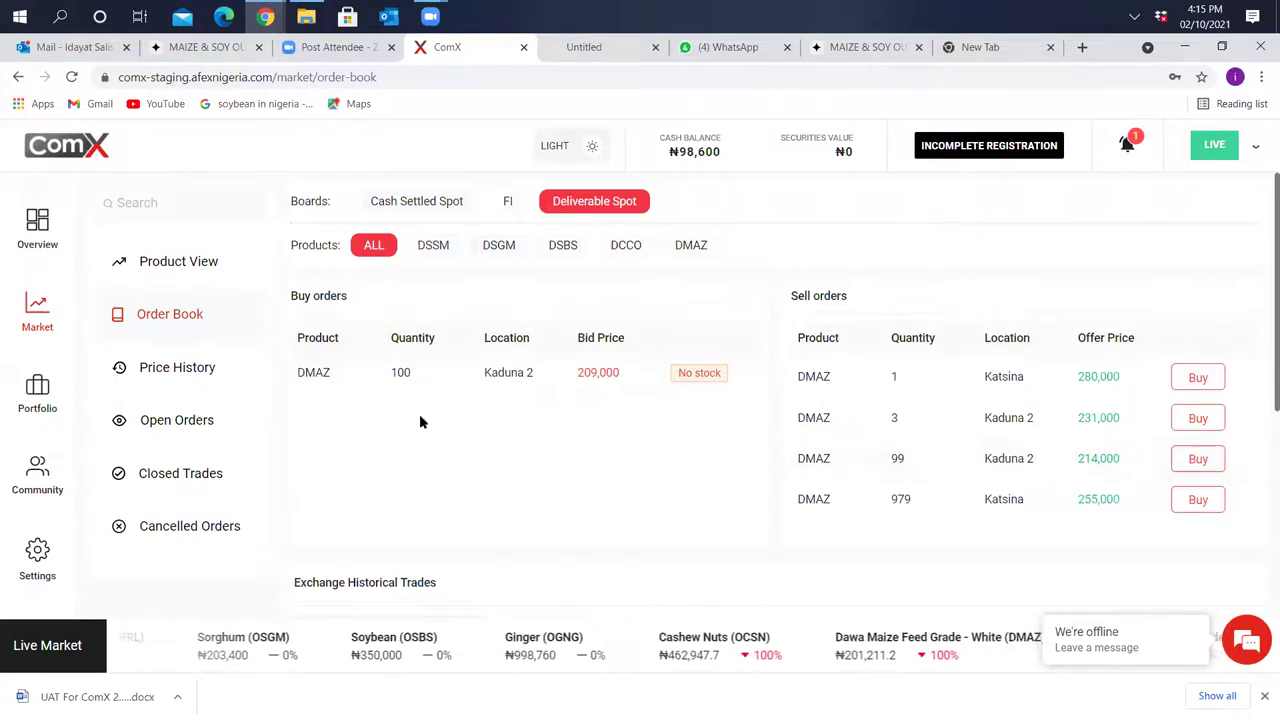
click(189, 378)
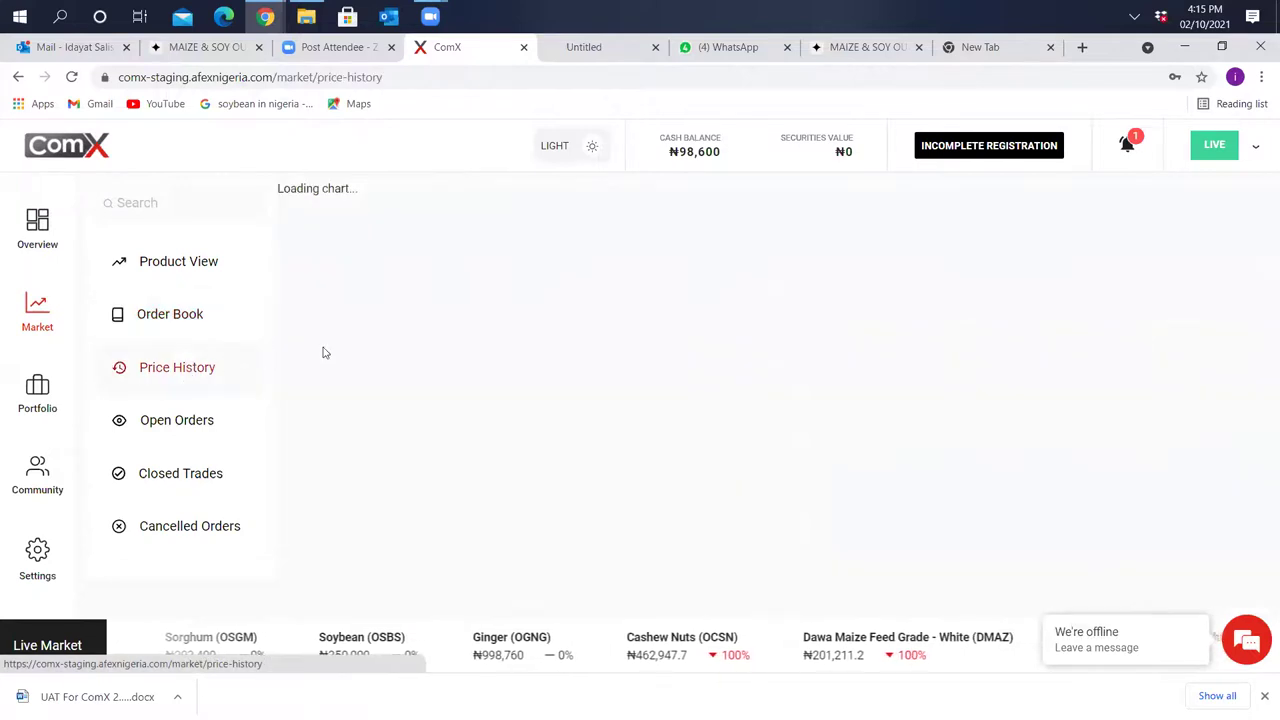
Revisit the ComX Order Book, reload the Price History chart, then switch to the MAIZE & SOY OUTLOOK event tab
click(175, 327)
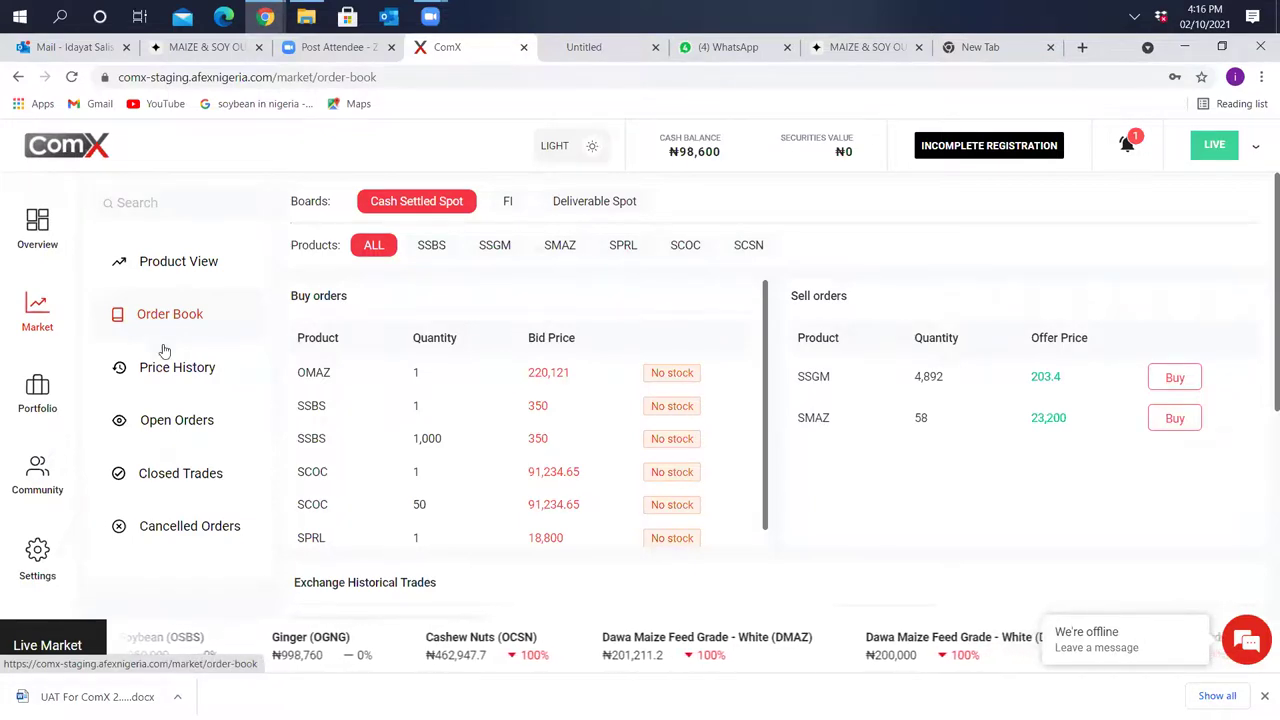
click(170, 368)
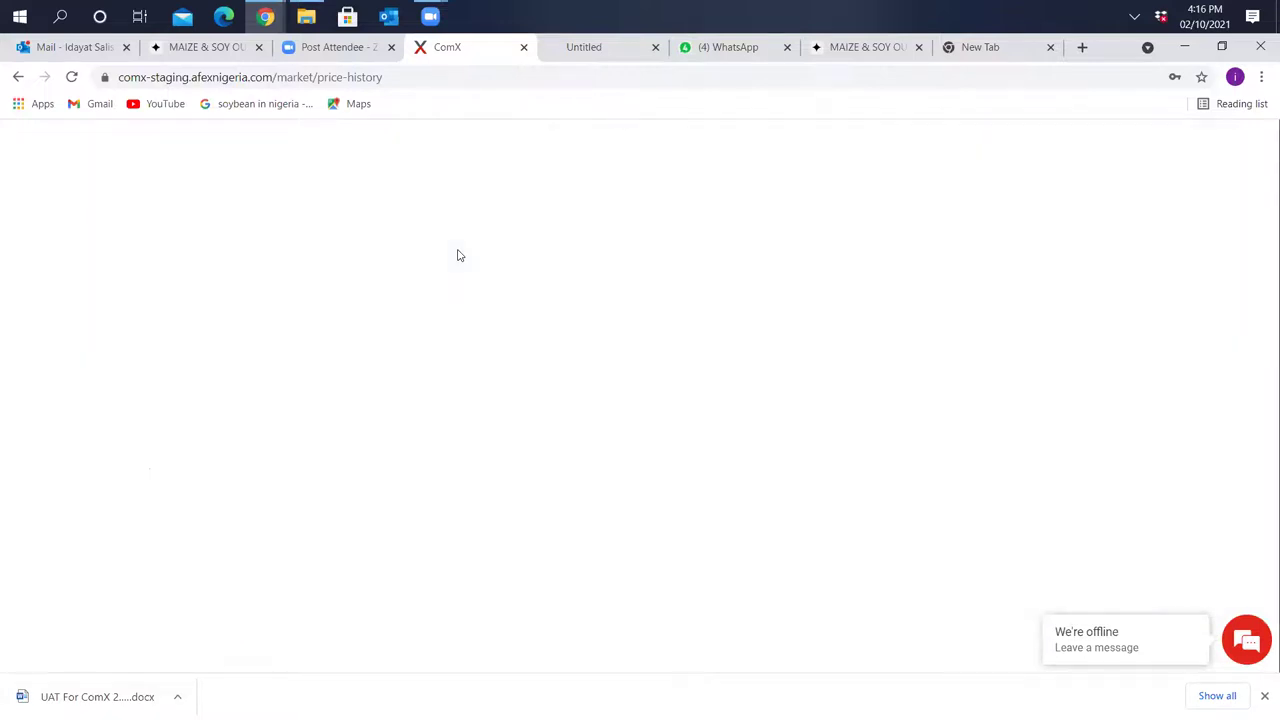
click(226, 48)
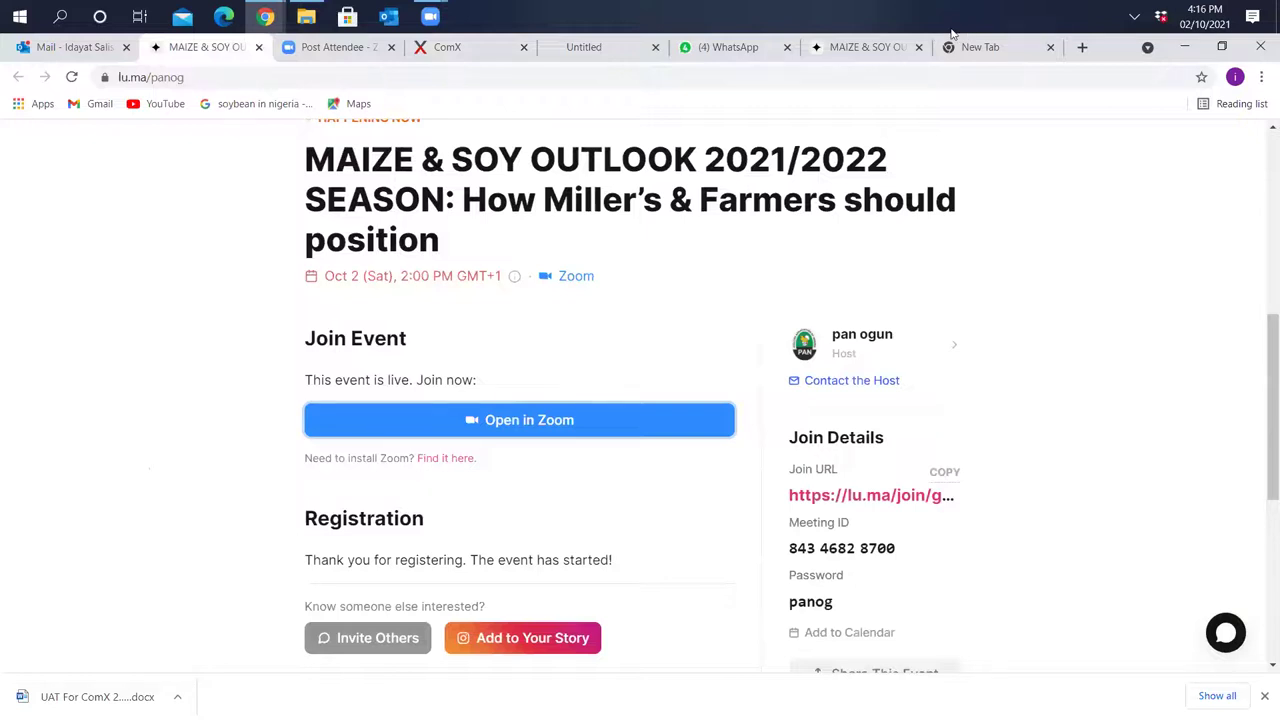
Pass through the blank new tab to reach Zoom's 'Build Forward with Confidence' post-attendee page
click(1012, 50)
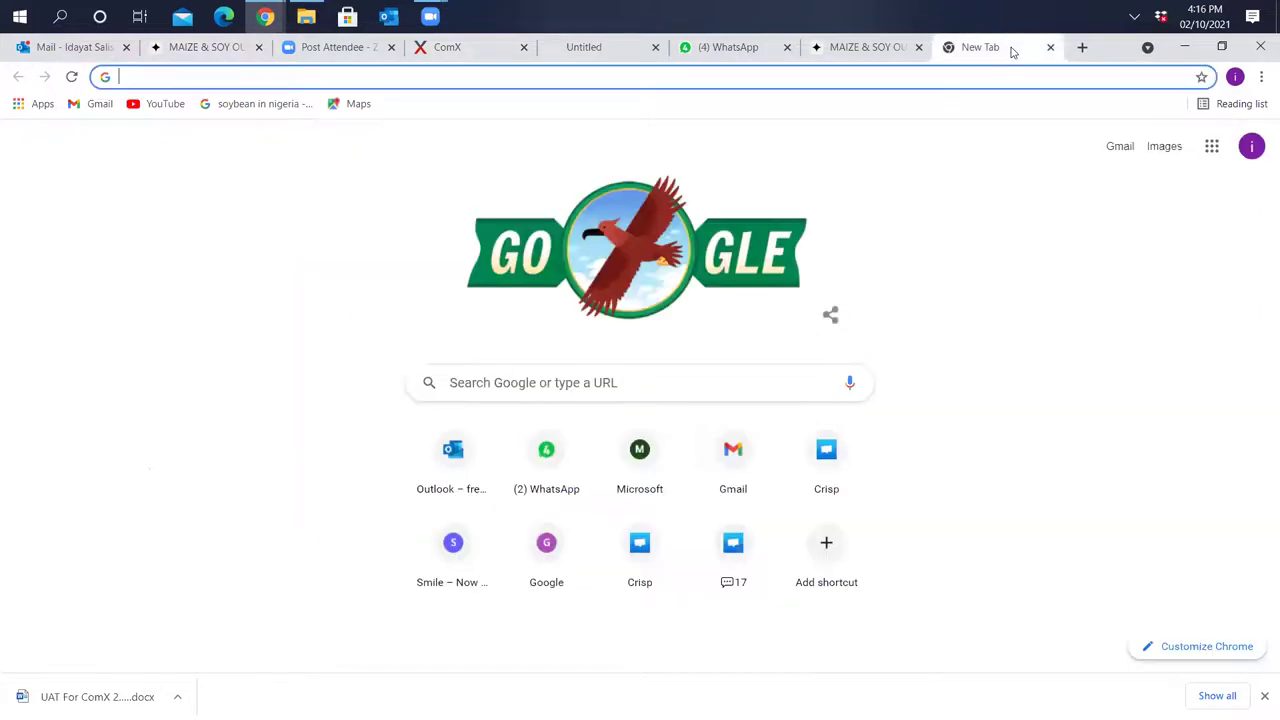
click(281, 59)
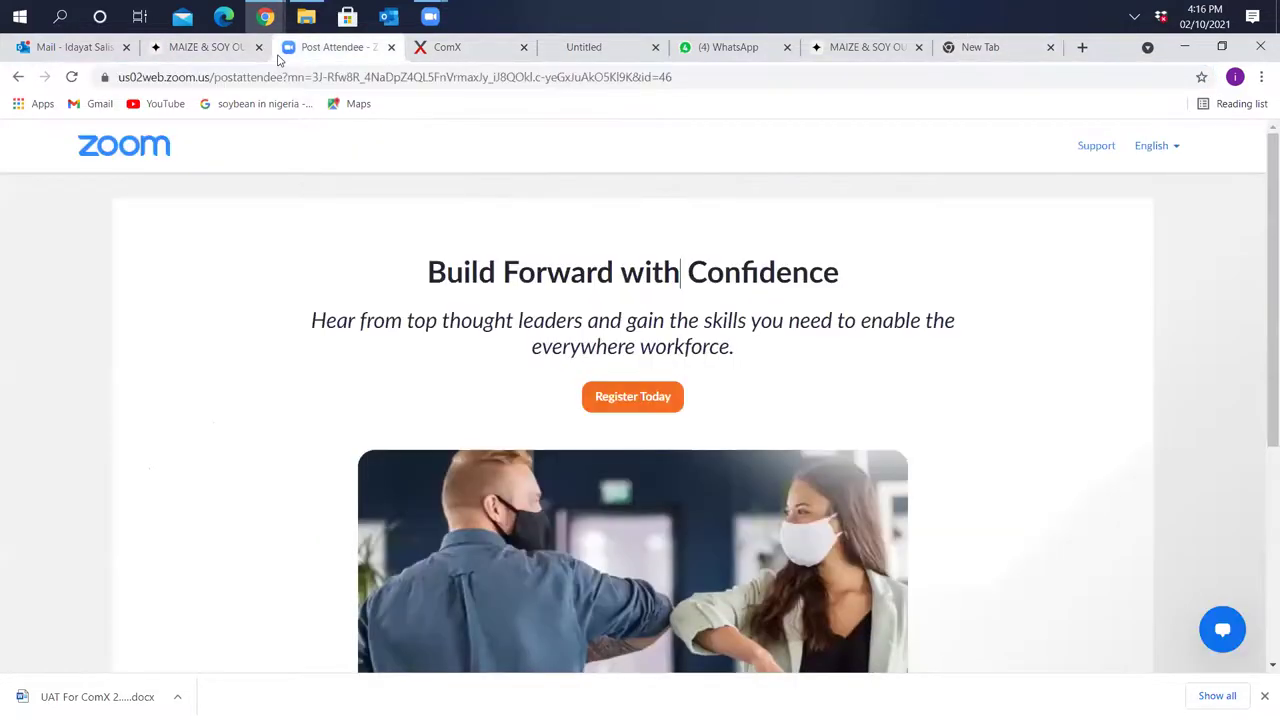